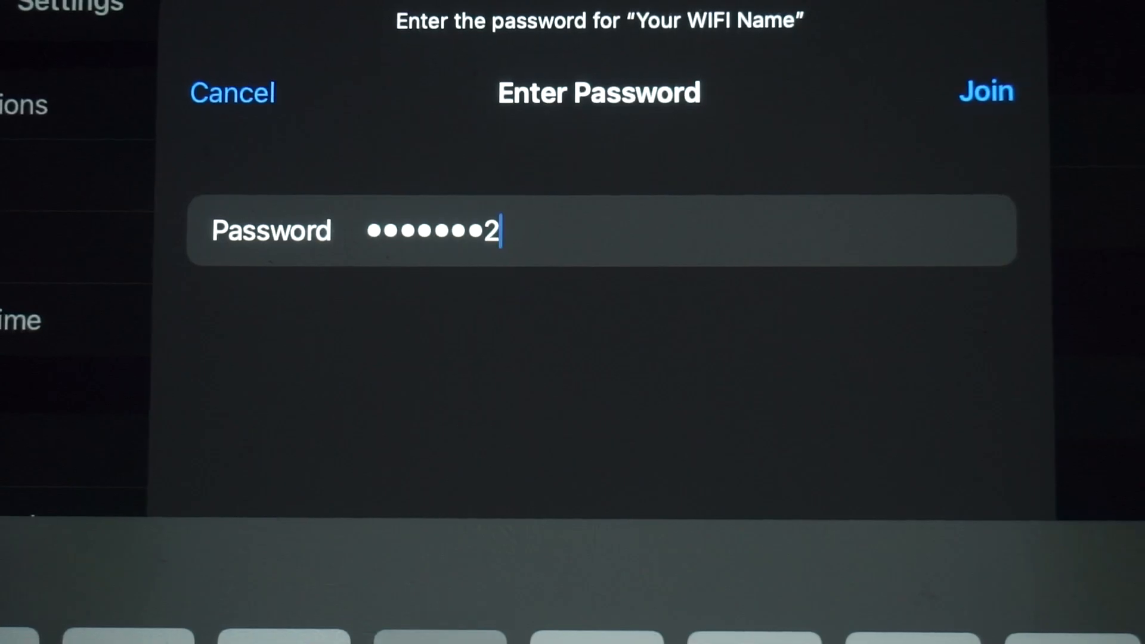
# Join the 'Your WIFI Name' network with its password, then bring up the browser's address bar.
pyautogui.write('6')
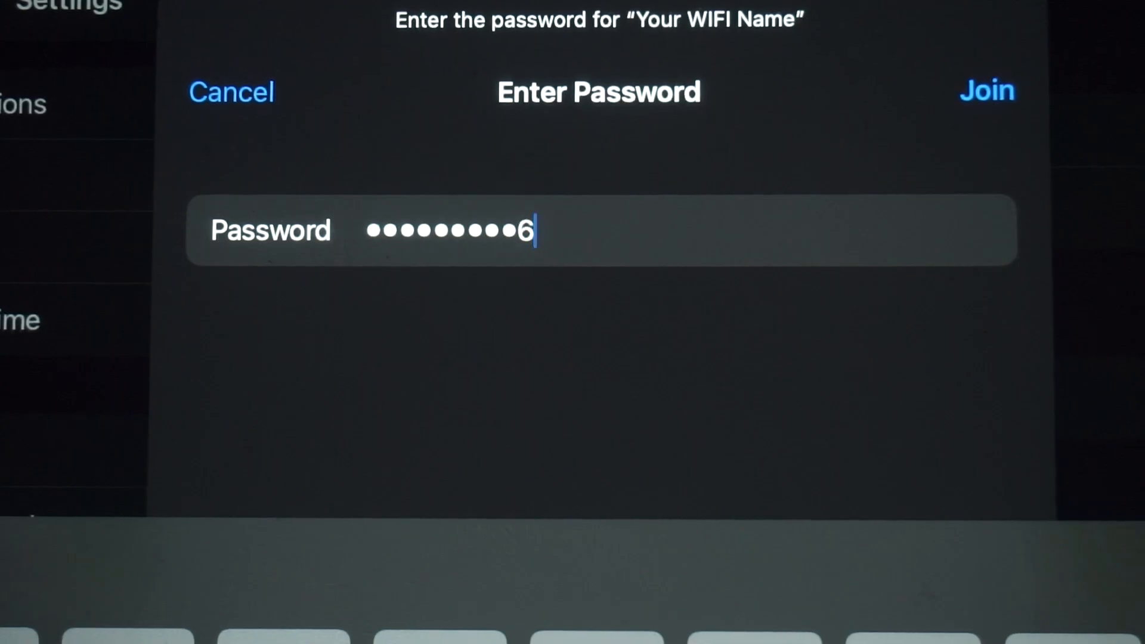
pyautogui.press('Return')
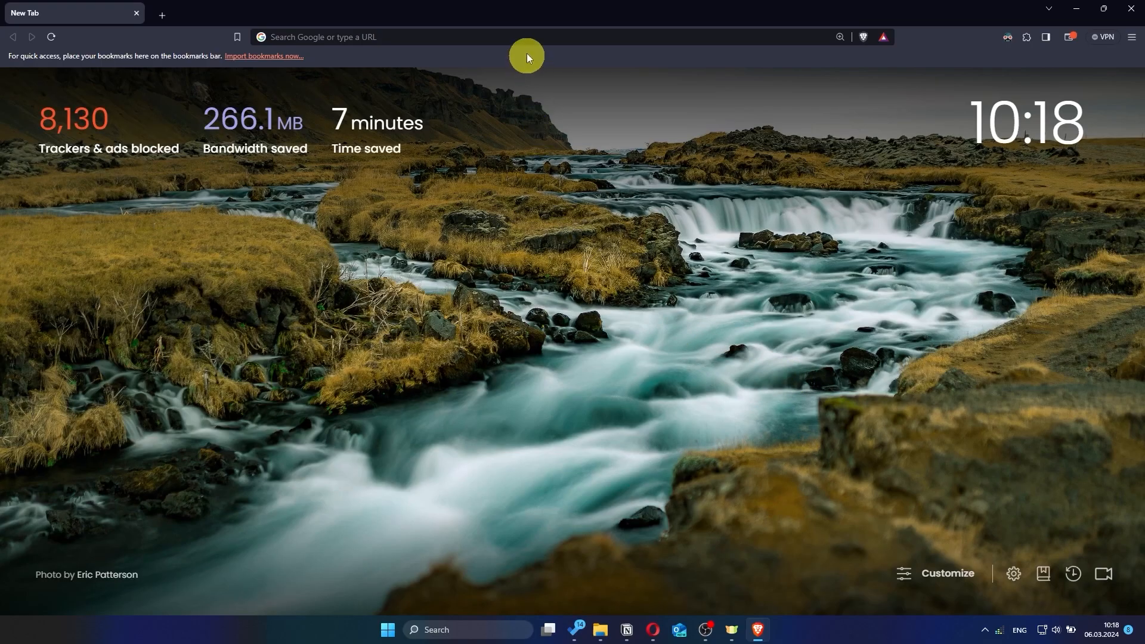
pyautogui.click(524, 39)
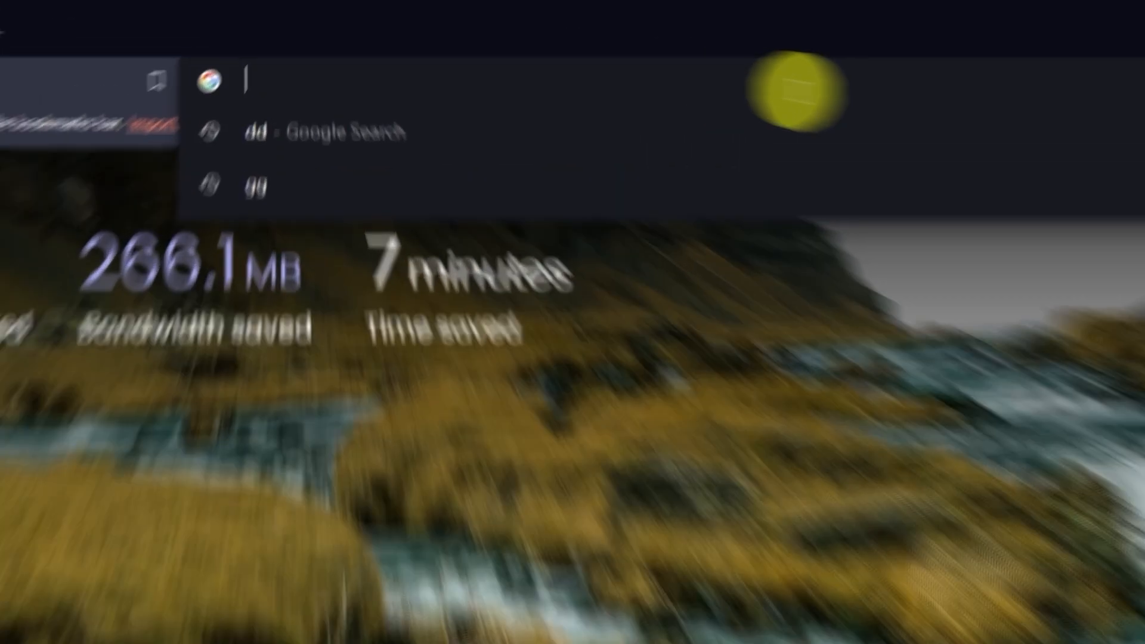
# Go to asusrouter.com in Brave.
pyautogui.write('as')
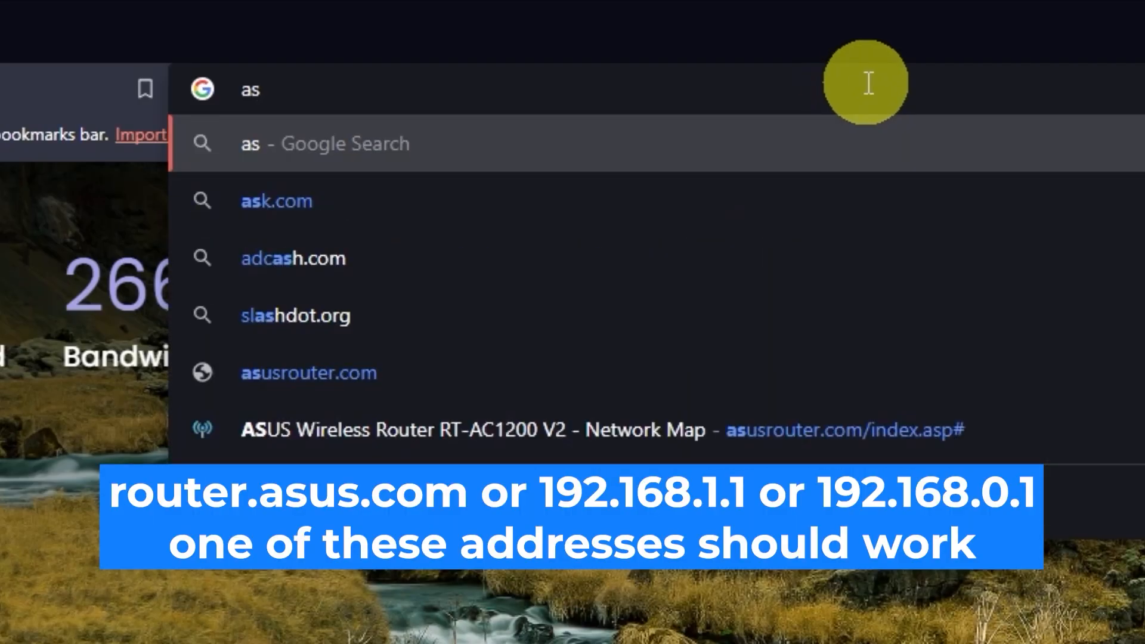
pyautogui.write('usroute')
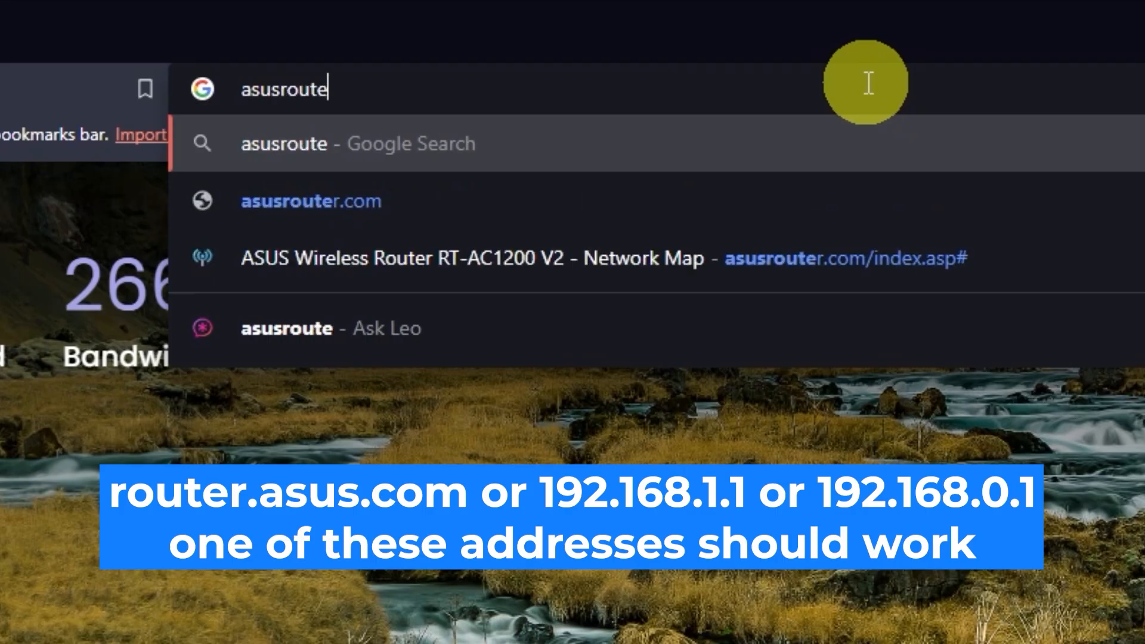
pyautogui.write('r.com')
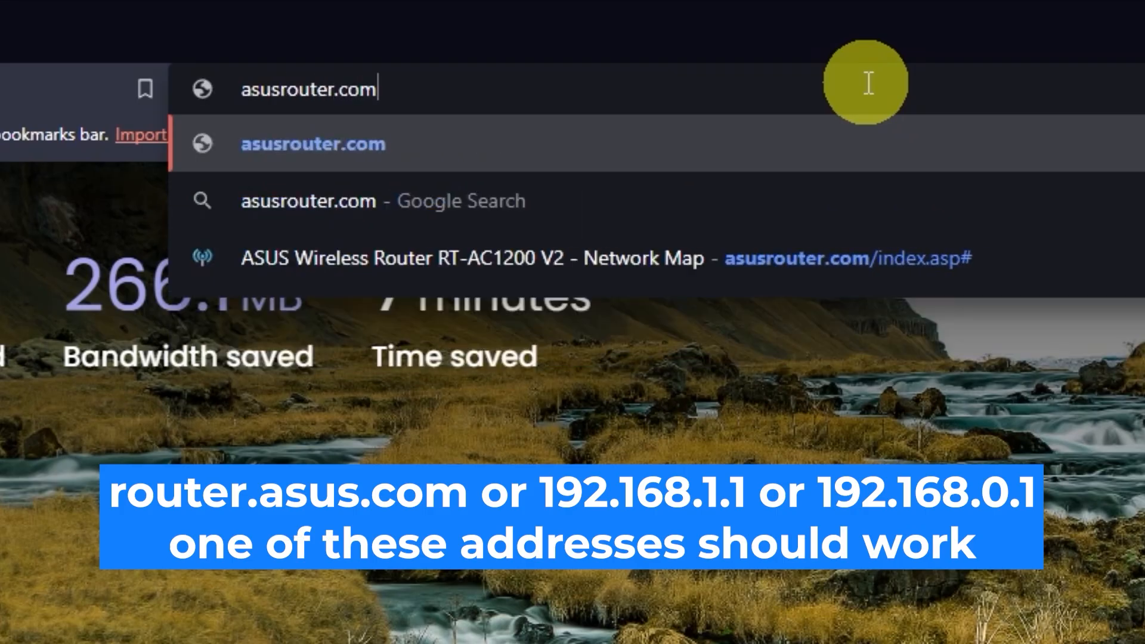
pyautogui.press('Return')
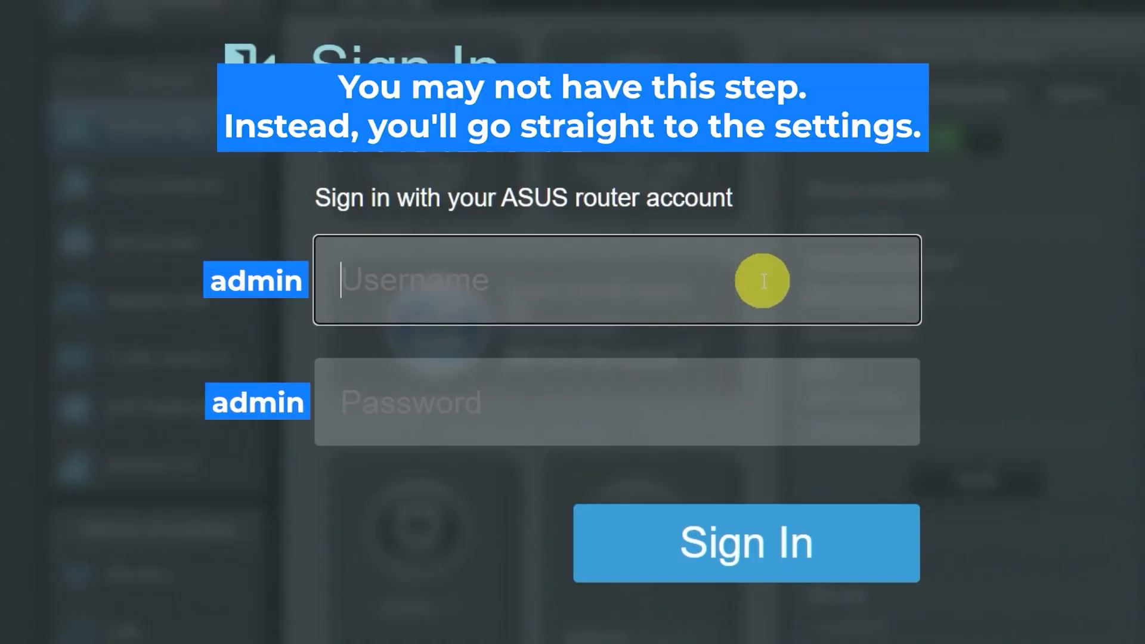
# Sign in as admin with the default password, retyping it and resubmitting after the first attempt.
pyautogui.write('admin')
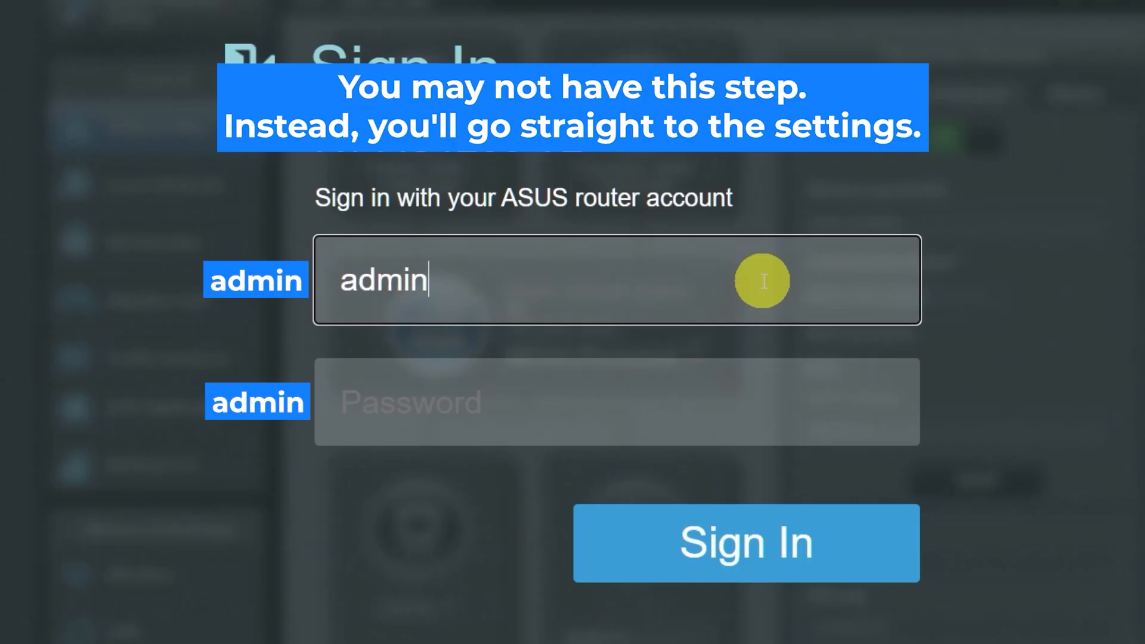
pyautogui.click(716, 406)
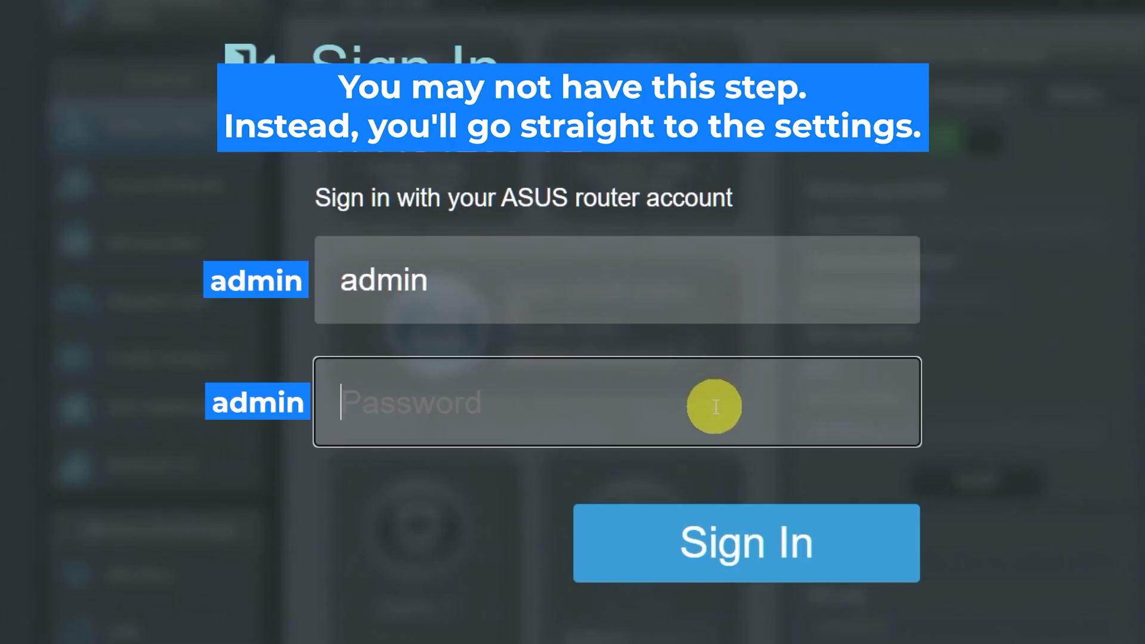
pyautogui.write('admin')
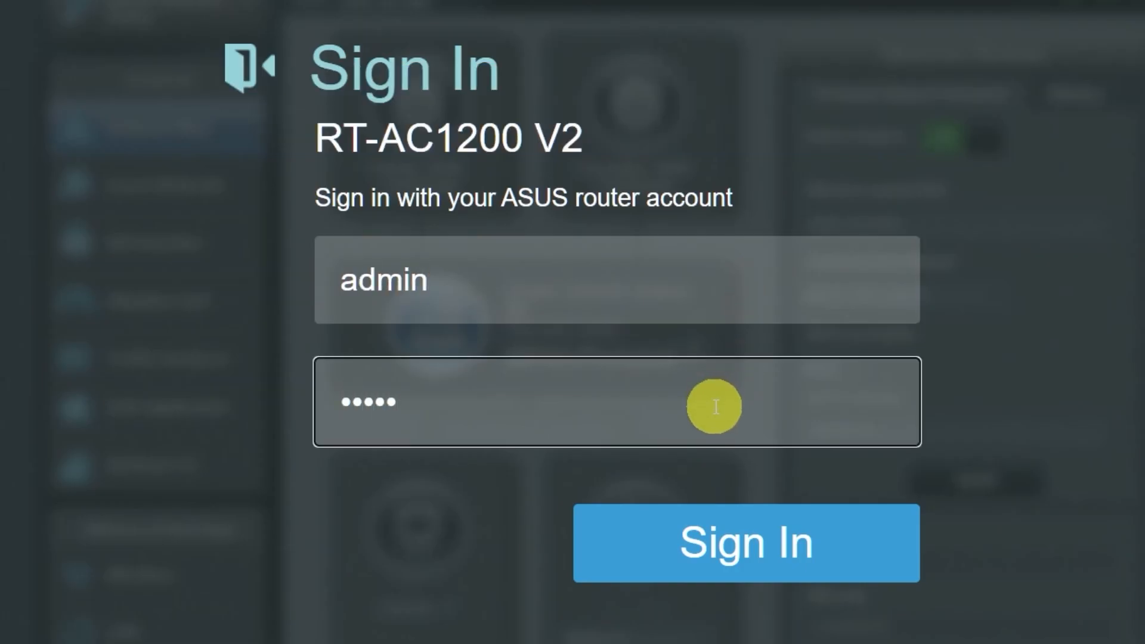
pyautogui.click(734, 540)
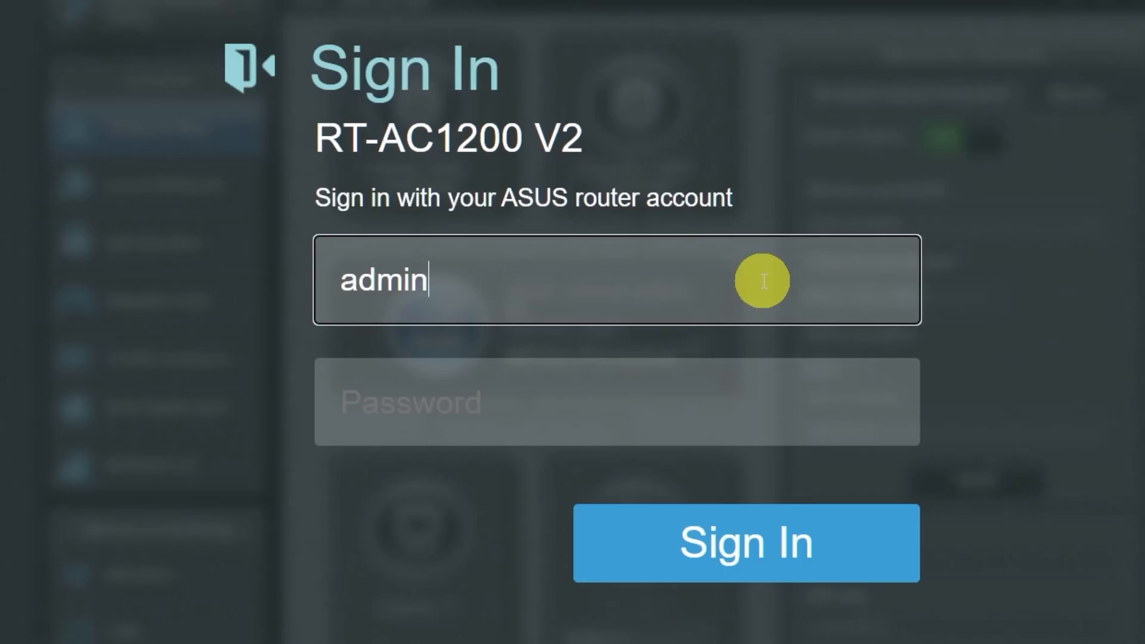
pyautogui.click(716, 404)
pyautogui.write('admin')
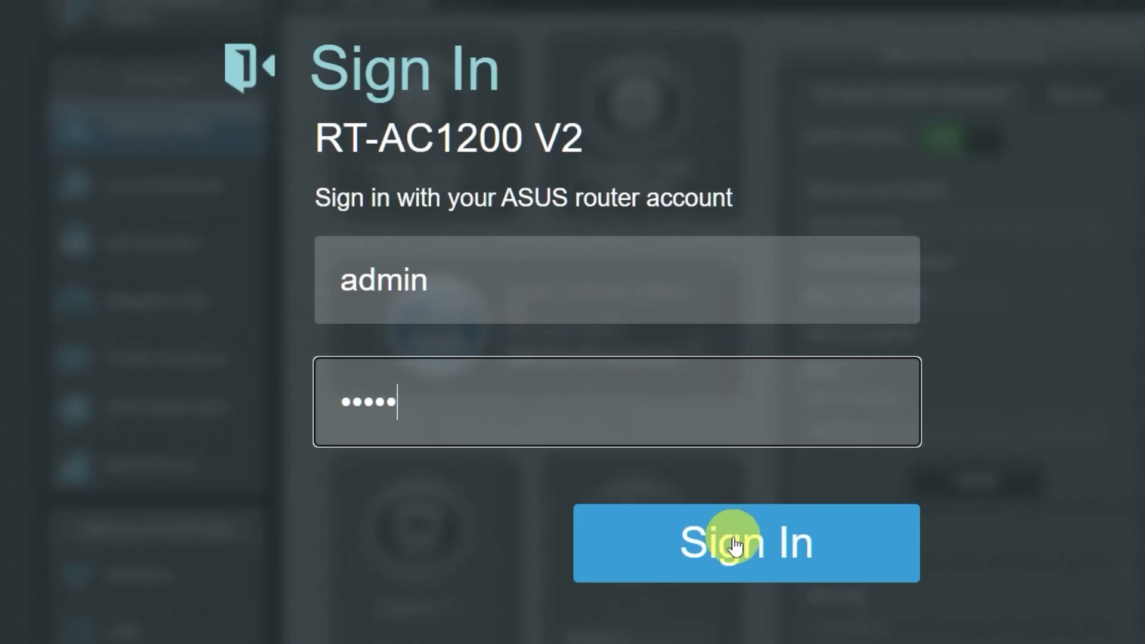
pyautogui.click(728, 542)
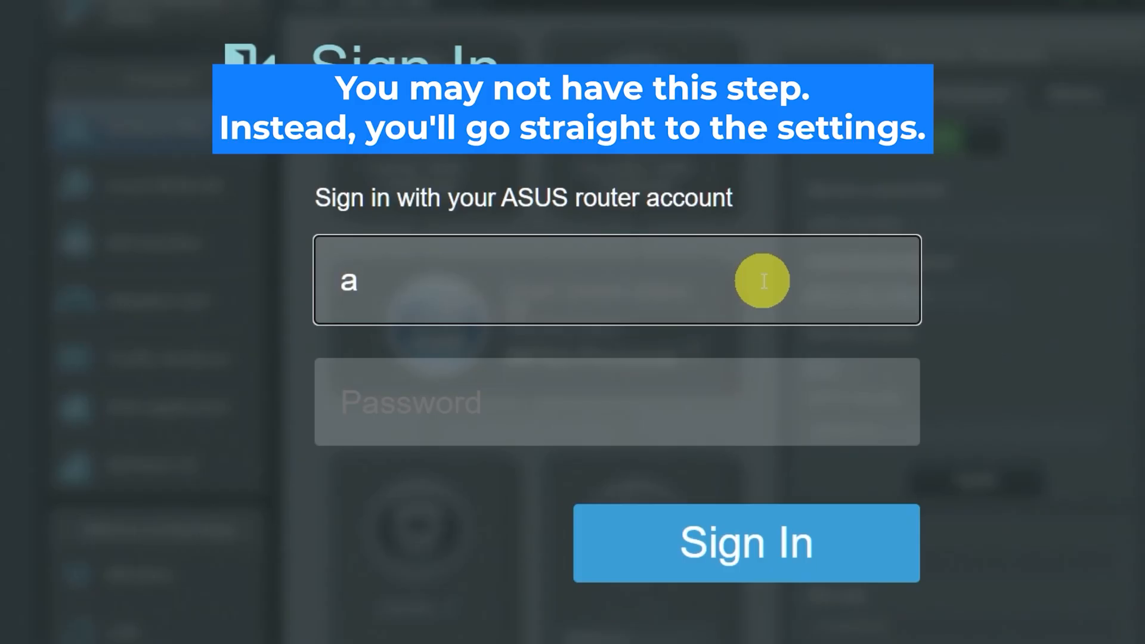
# Sign in to the RT-AC1200 V2 with the default admin username and password.
pyautogui.write('dmin')
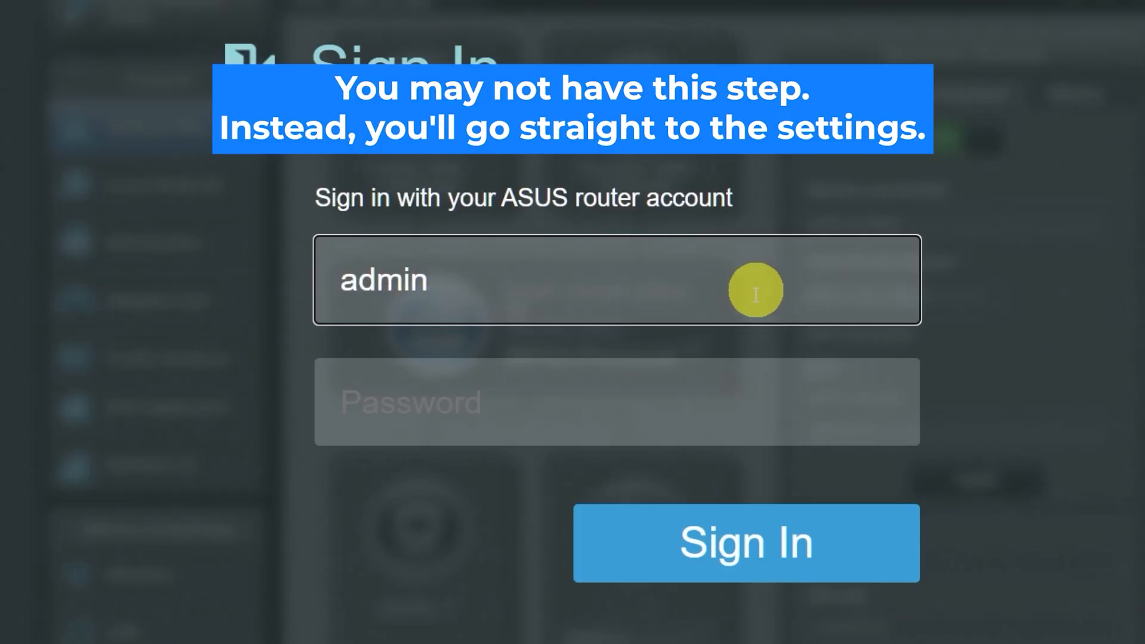
pyautogui.click(715, 407)
pyautogui.write('admin')
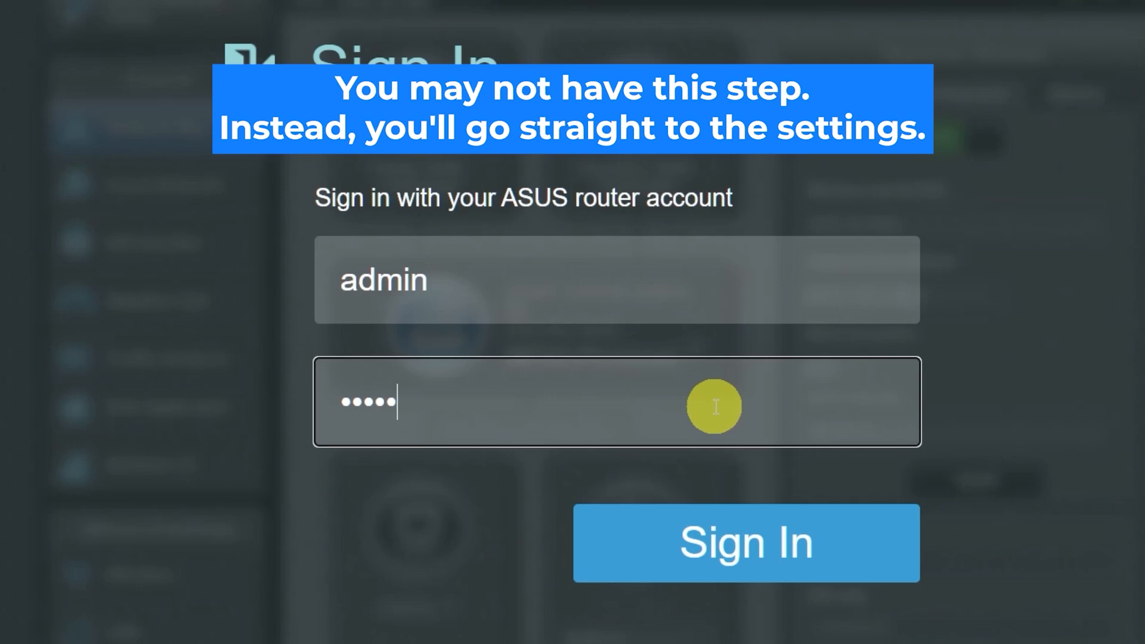
pyautogui.click(734, 538)
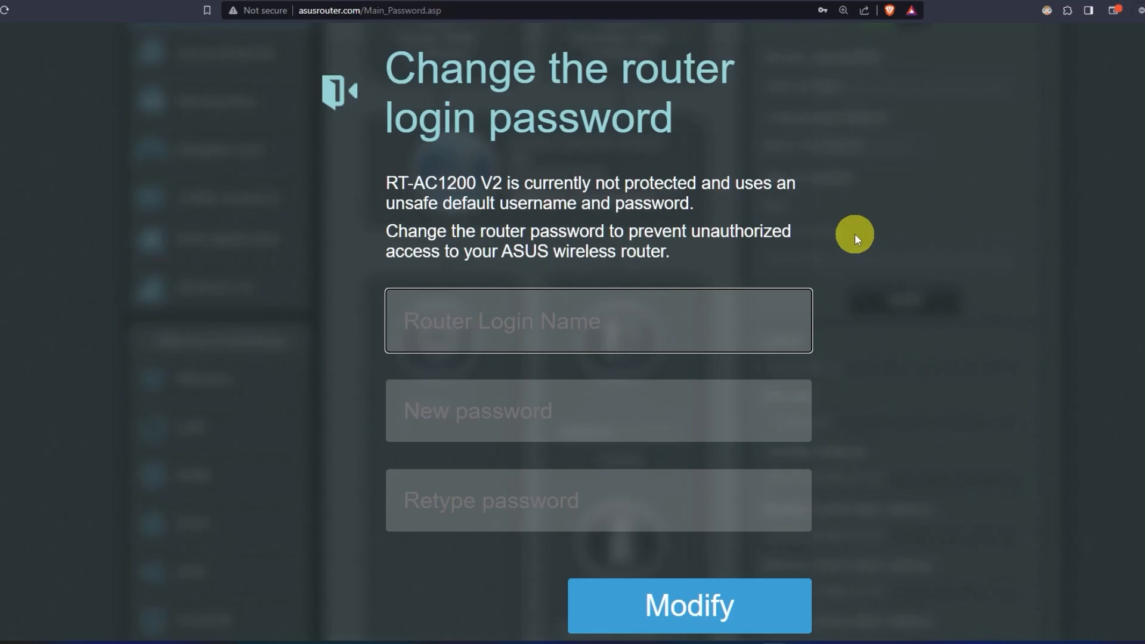
# Change the router login name to asus and set a new login password, confirmed twice.
pyautogui.write('asus')
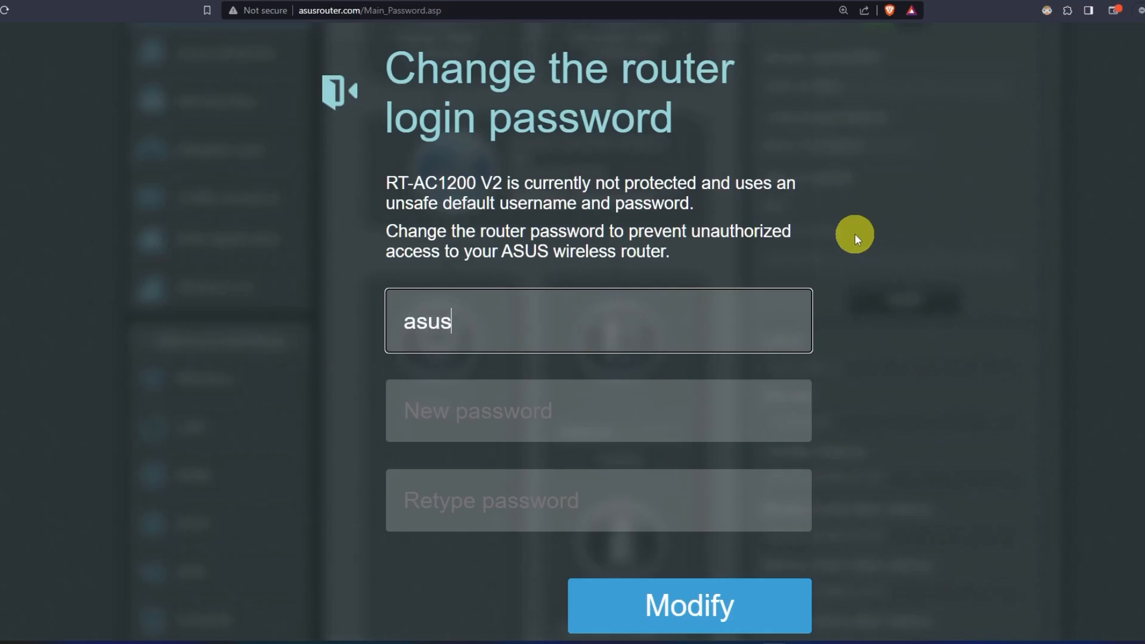
pyautogui.click(622, 409)
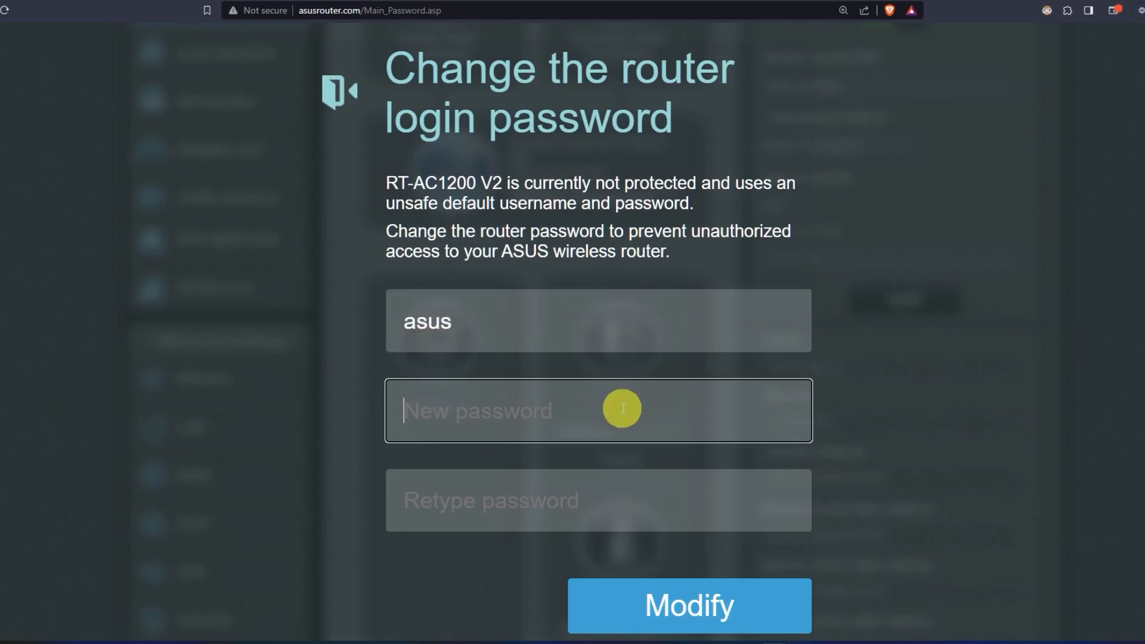
pyautogui.write('***')
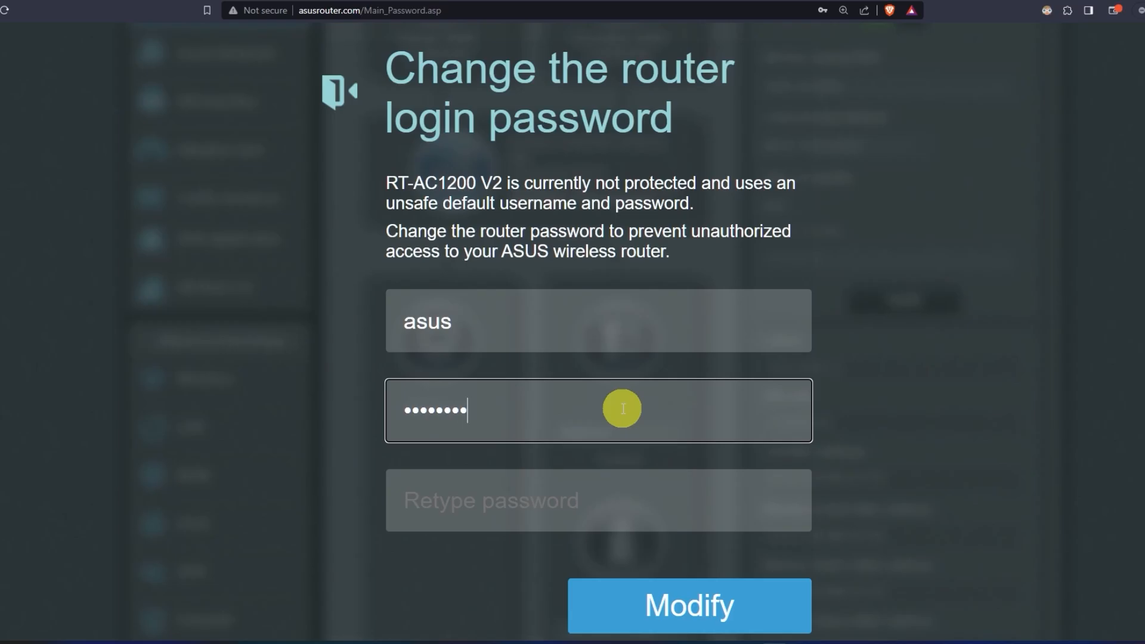
pyautogui.click(619, 508)
pyautogui.write('*')
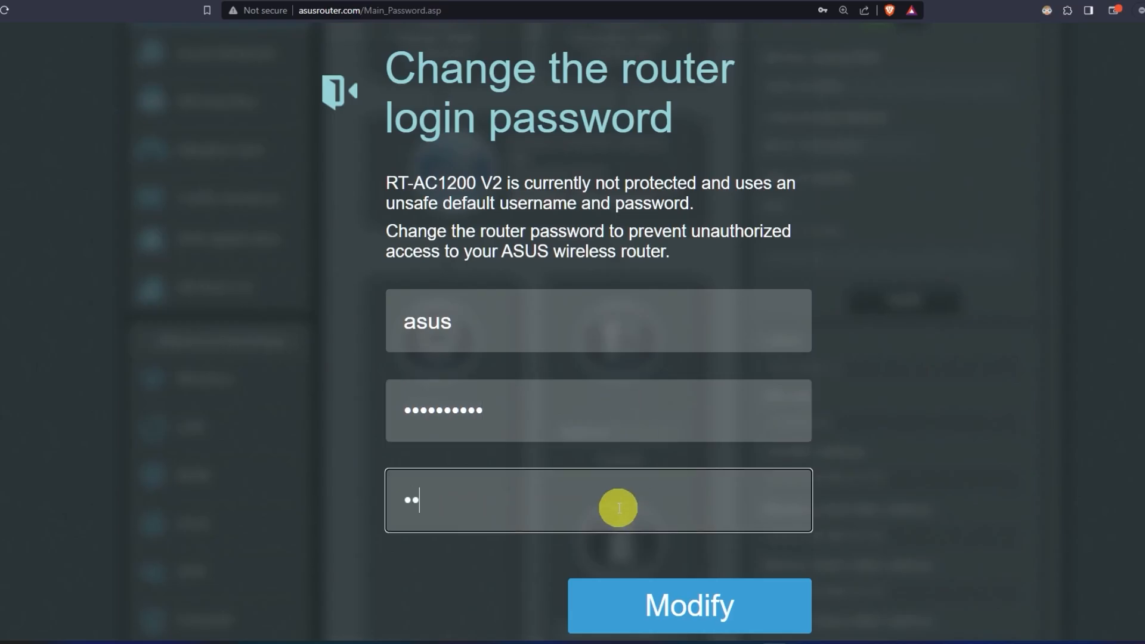
pyautogui.write('*********')
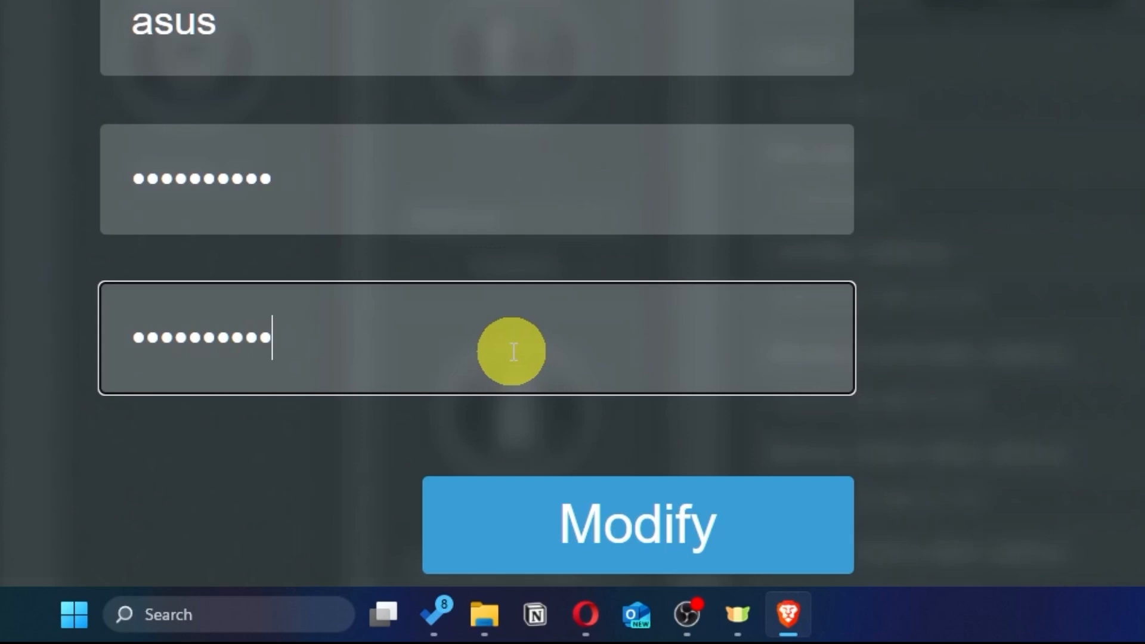
pyautogui.click(733, 538)
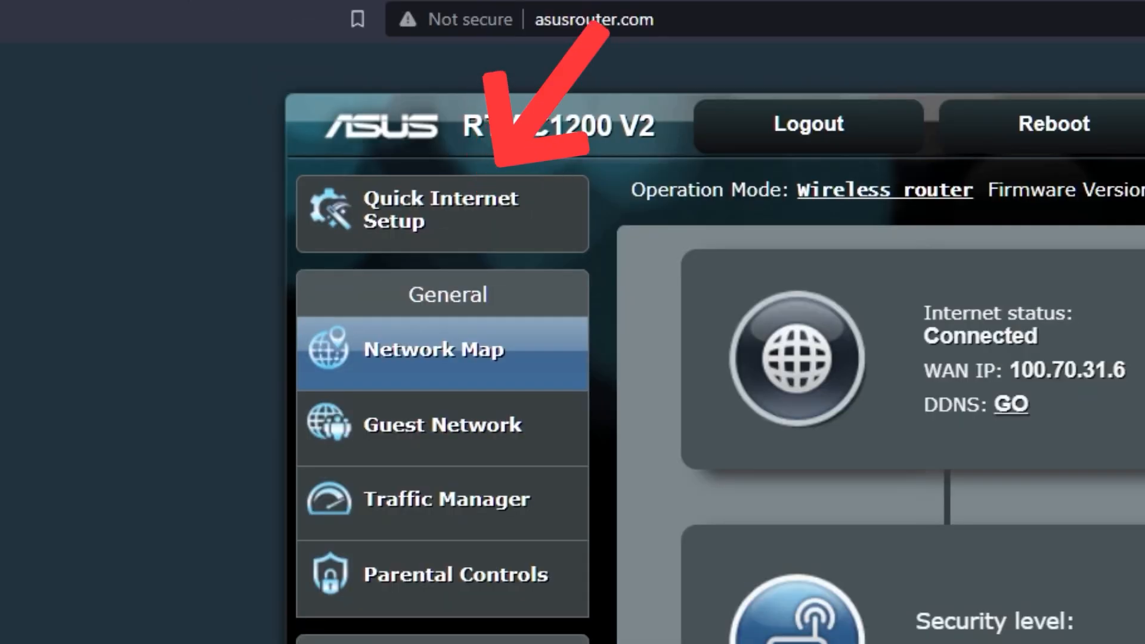
# Launch the Quick Internet Setup wizard from the Network Map.
pyautogui.click(502, 235)
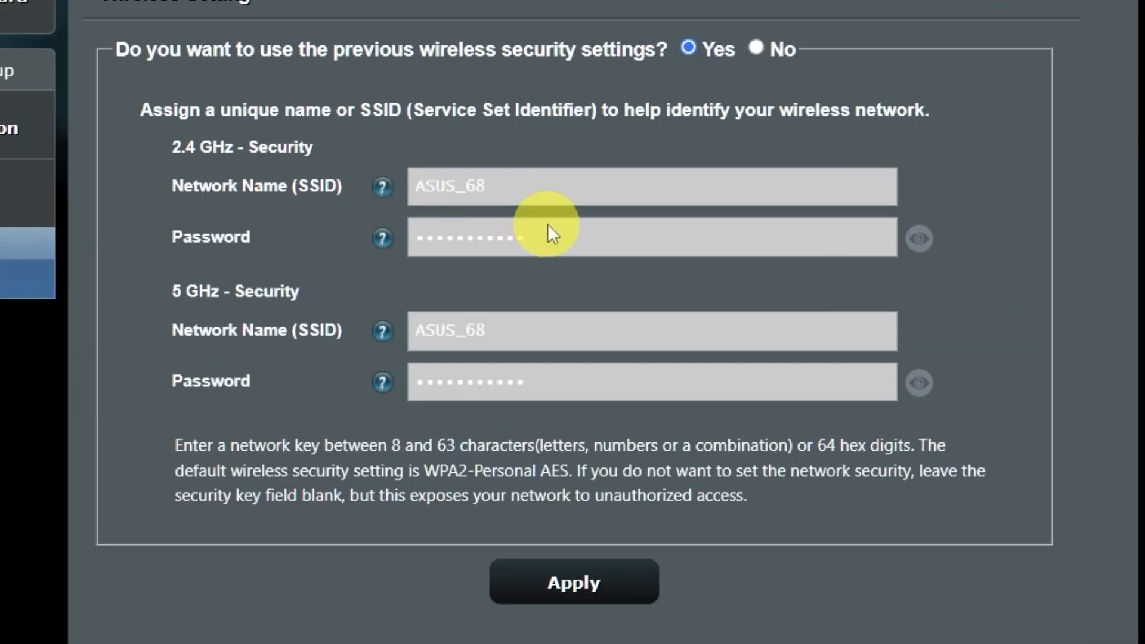
# Reveal the current 5 GHz and 2.4 GHz Wi-Fi passwords and choose new security settings.
pyautogui.click(929, 385)
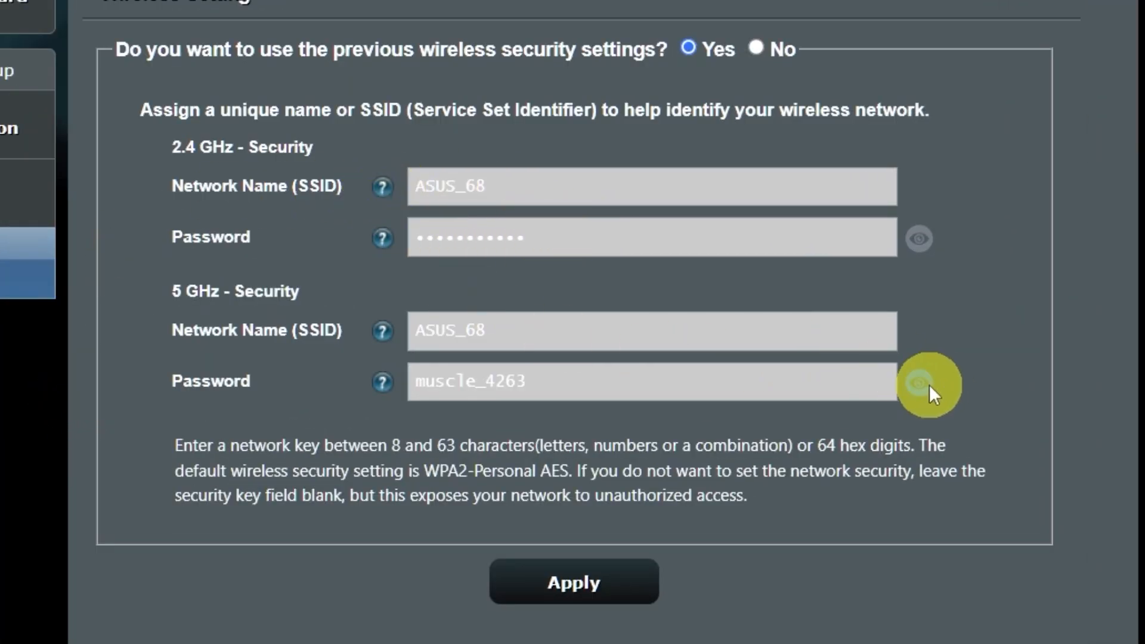
pyautogui.click(917, 244)
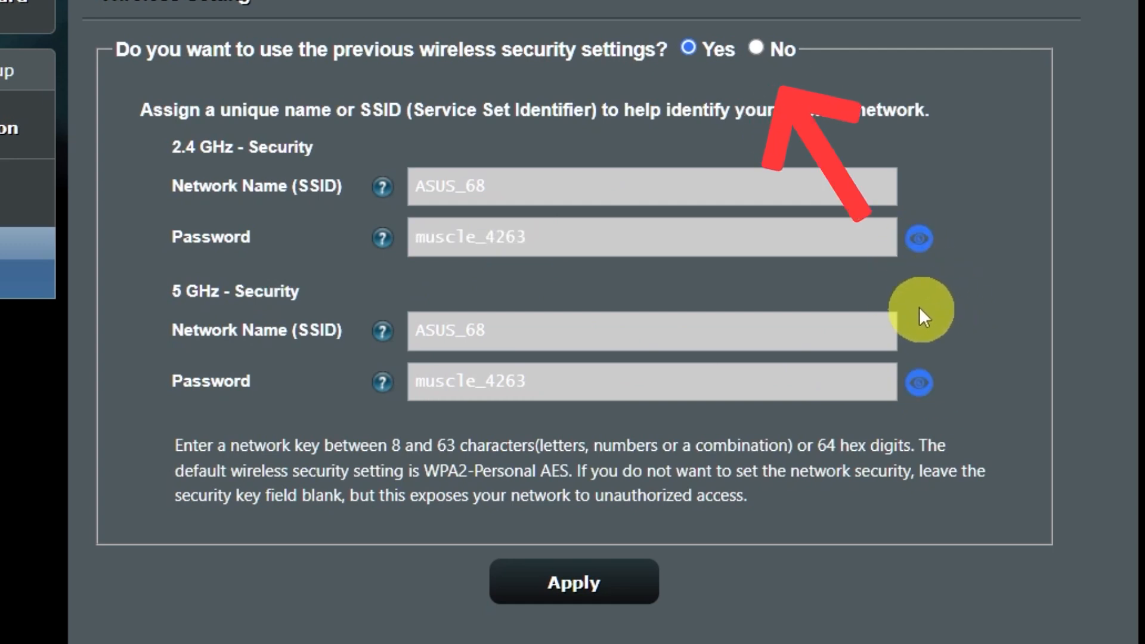
pyautogui.click(759, 50)
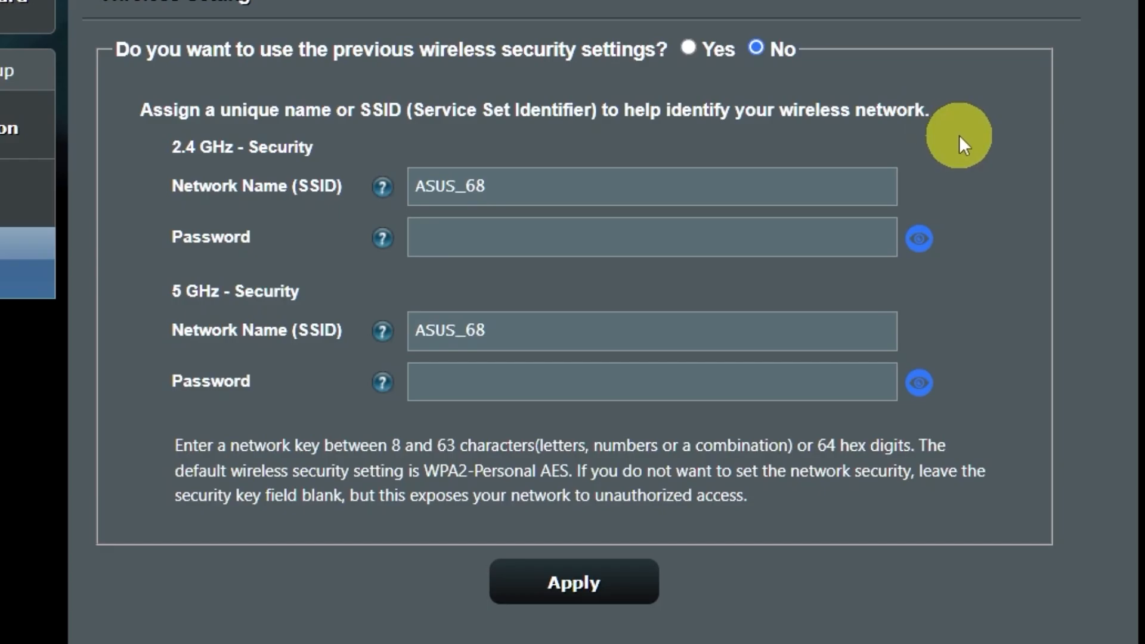
# Apply a new 2.4 GHz Wi-Fi password, accept the weak-password warning and complete the wizard.
pyautogui.click(683, 241)
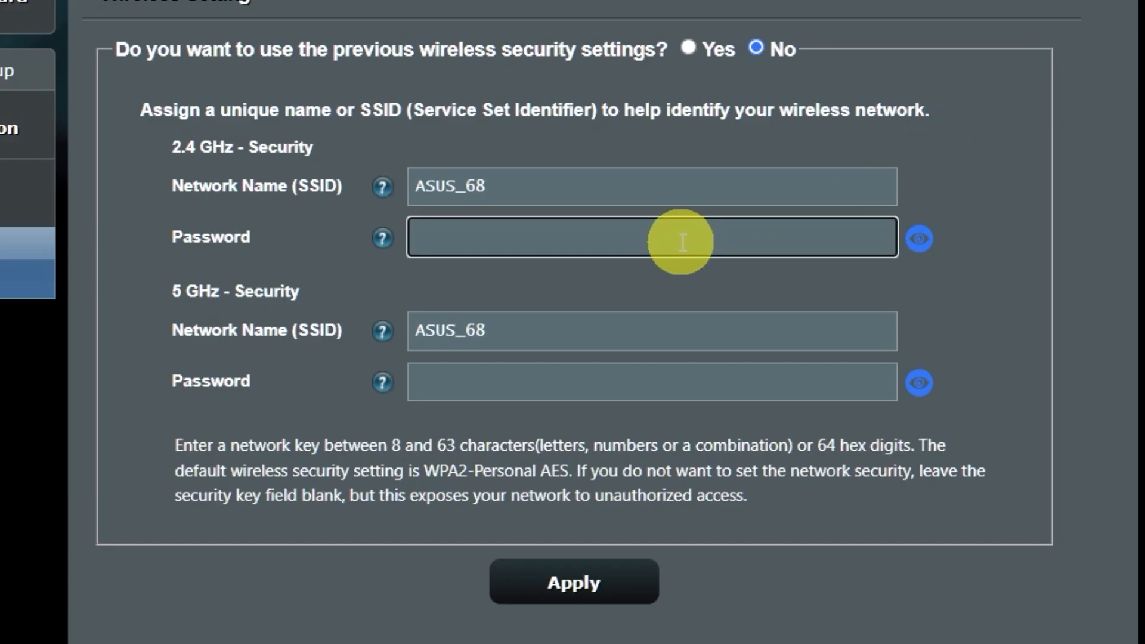
pyautogui.write('12345')
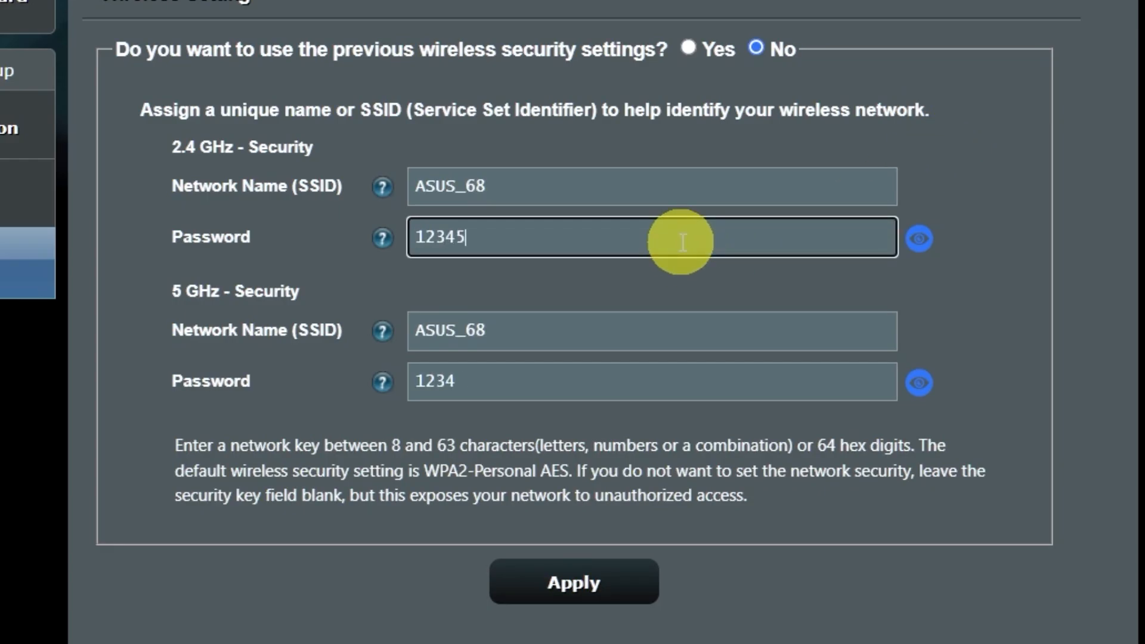
pyautogui.write('6789')
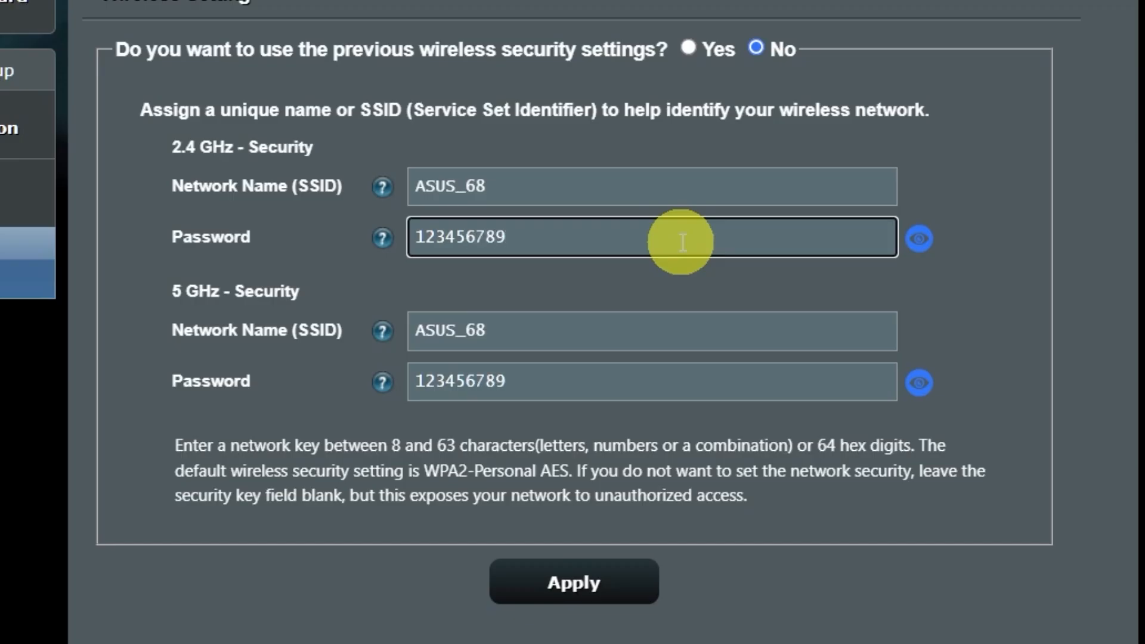
pyautogui.click(599, 585)
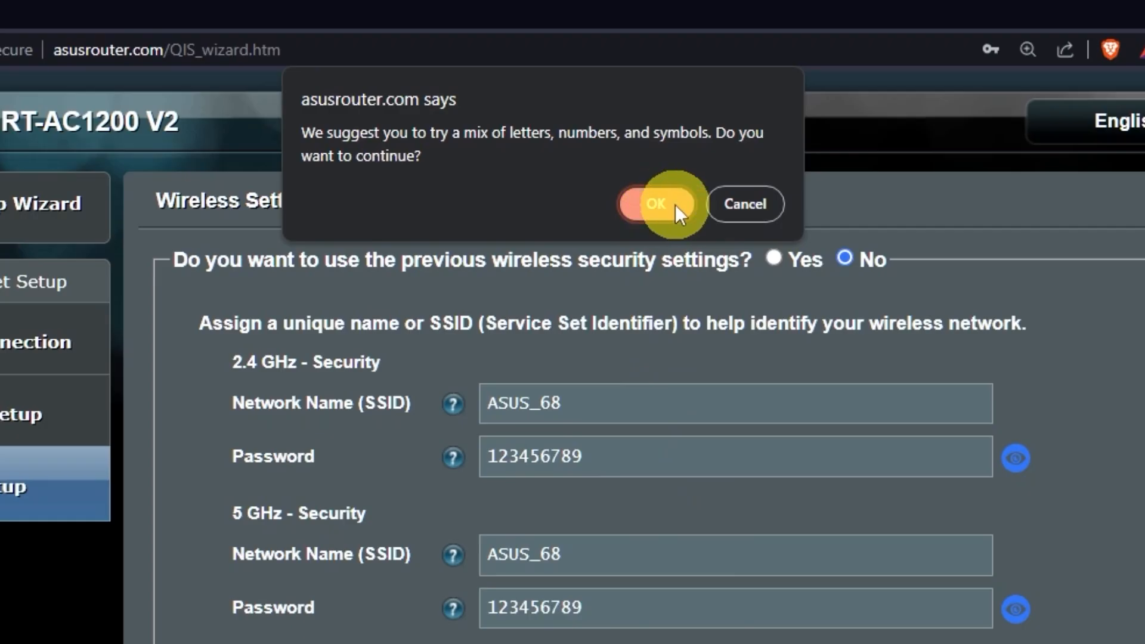
pyautogui.click(676, 206)
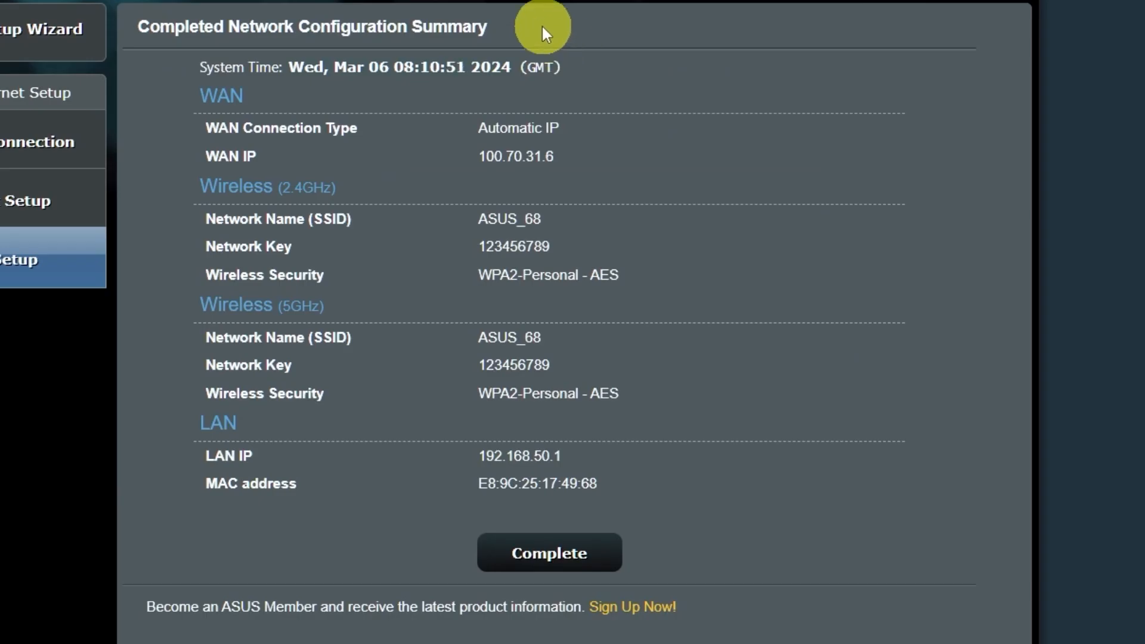
pyautogui.click(571, 547)
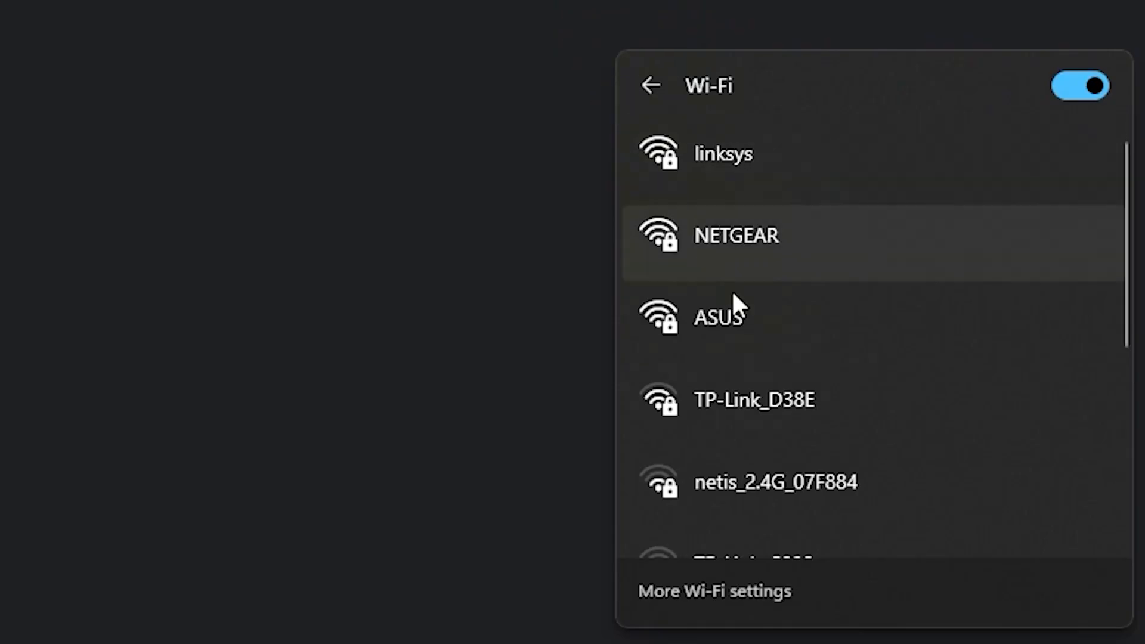
pyautogui.click(746, 308)
# Connect the PC to the ASUS network using the new security key.
pyautogui.click(946, 449)
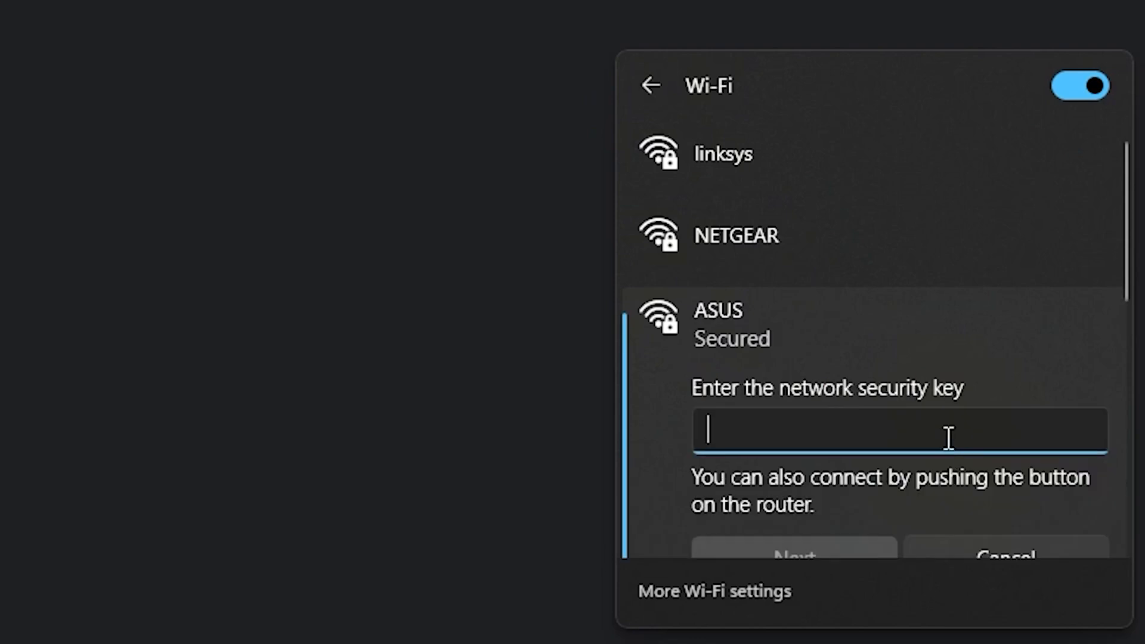
pyautogui.write('•••••••••')
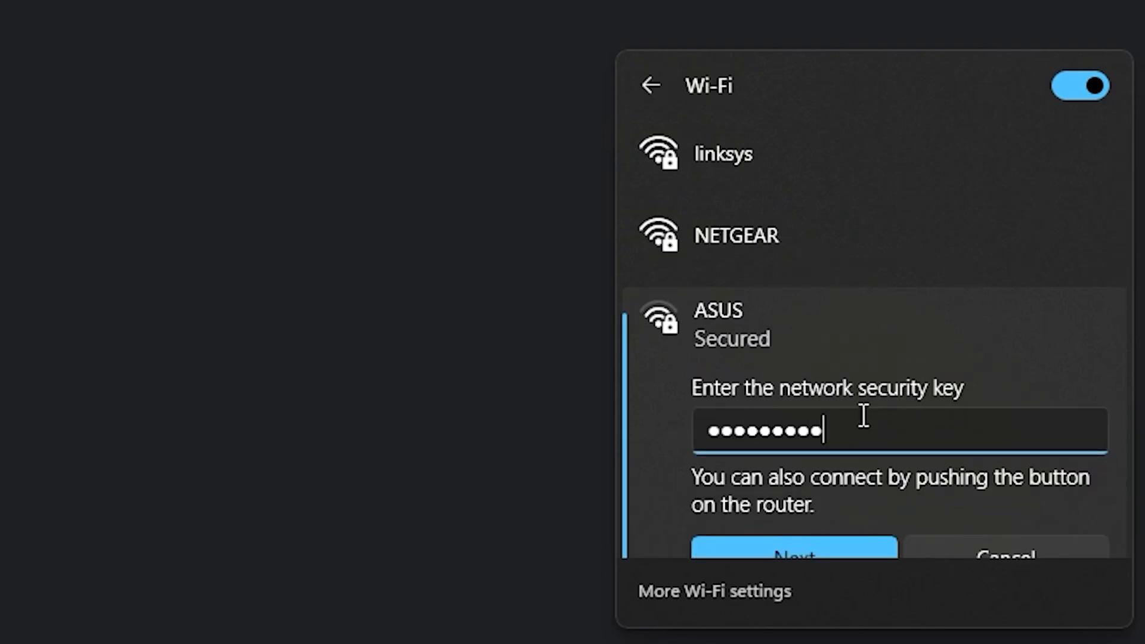
pyautogui.click(820, 546)
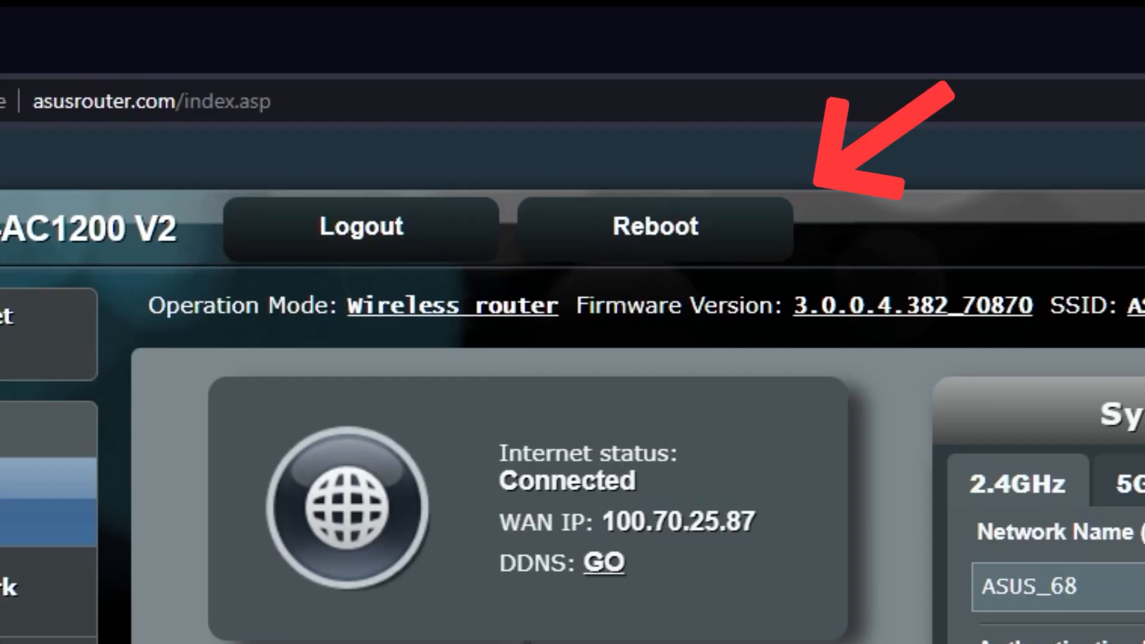
# Reboot the router and confirm the restart.
pyautogui.click(698, 234)
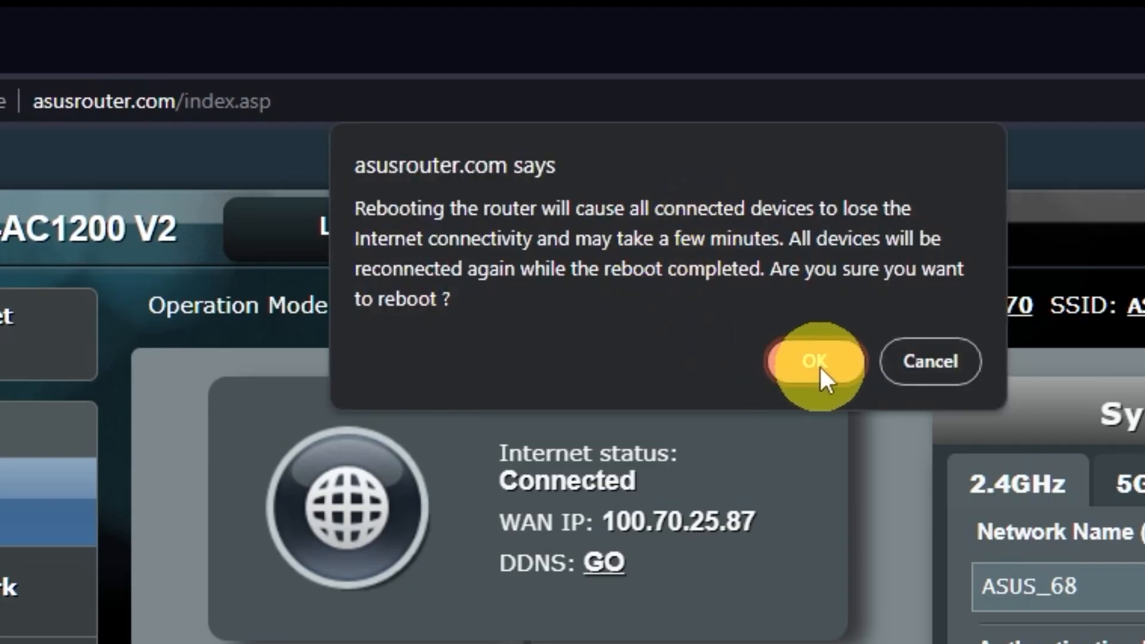
pyautogui.click(820, 365)
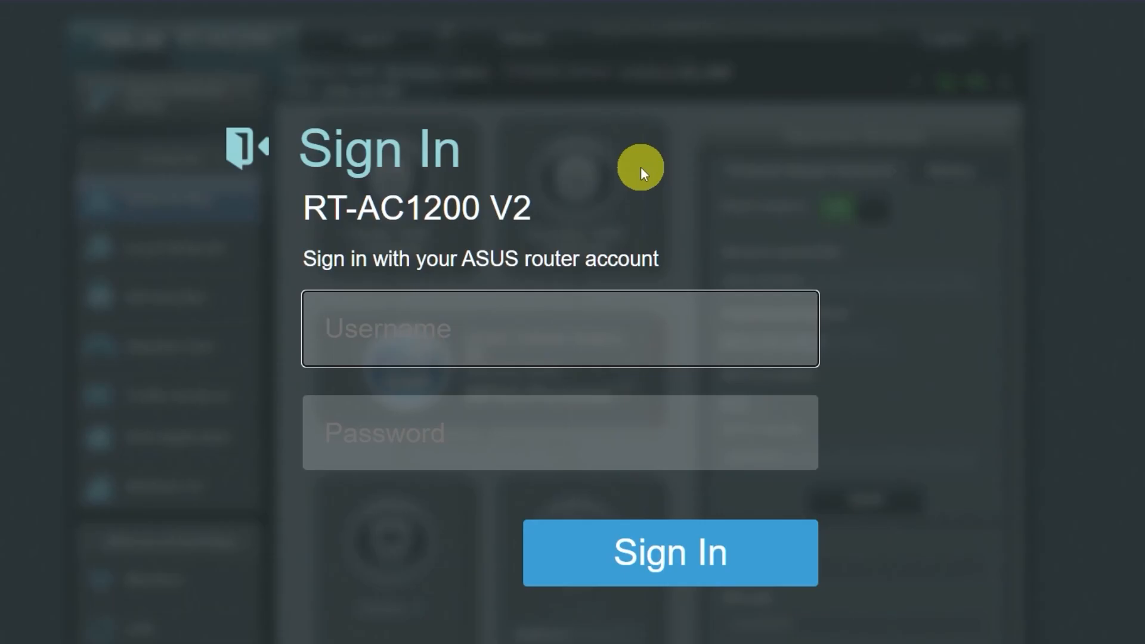
# Test internet access by searching for 'gg' in a new tab.
pyautogui.click(304, 15)
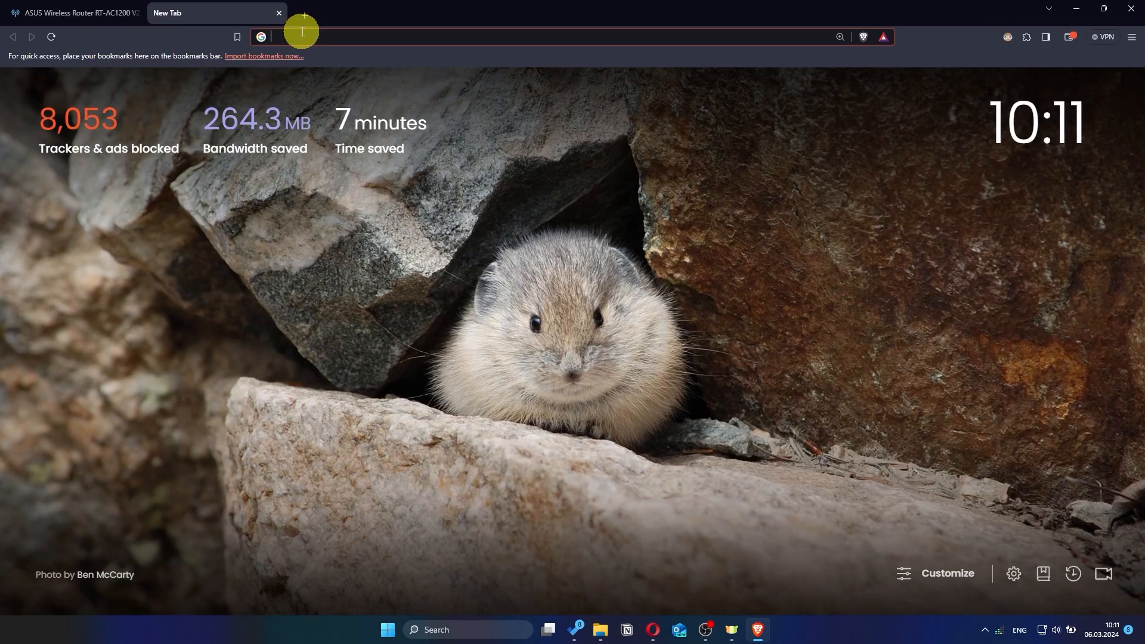
pyautogui.write('gg')
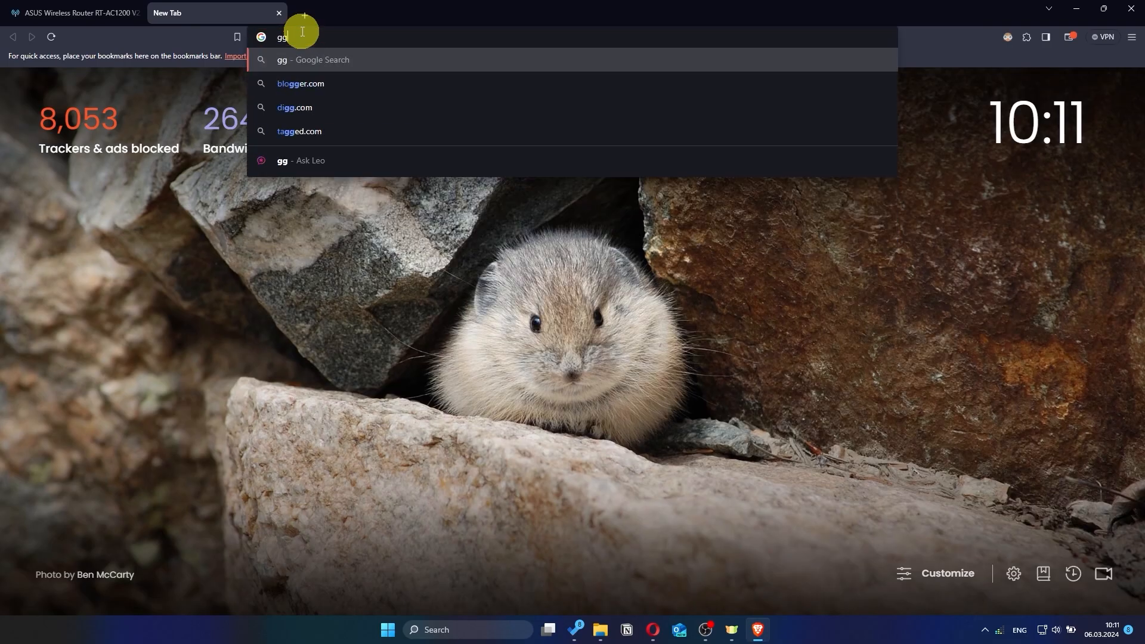
pyautogui.press('Return')
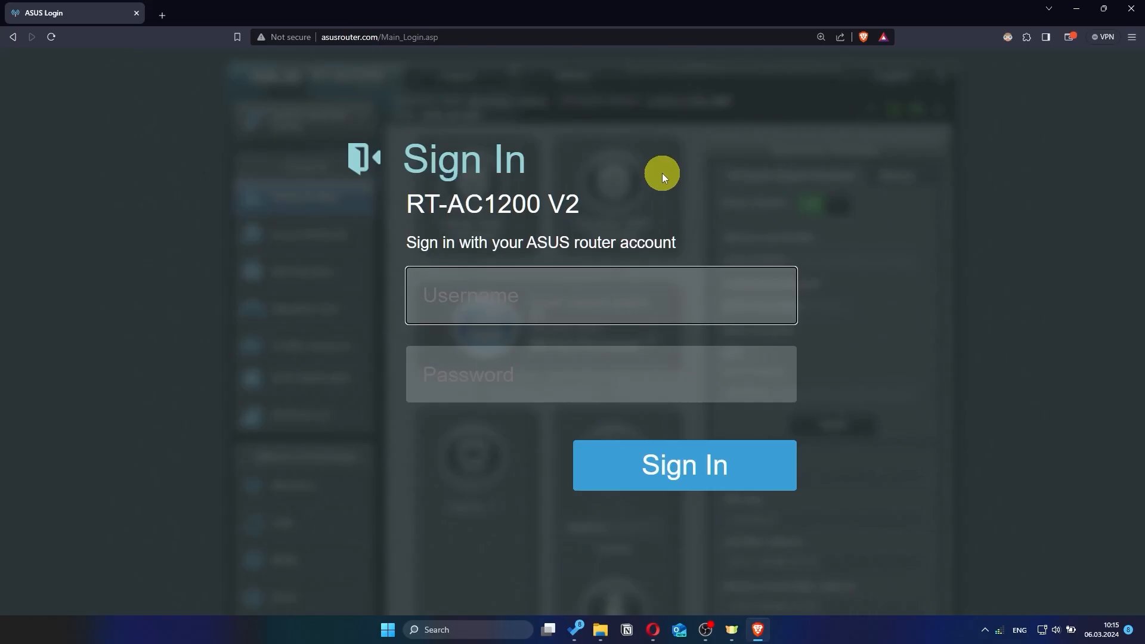
# Sign back in to the router as asus with the new password.
pyautogui.write('asus')
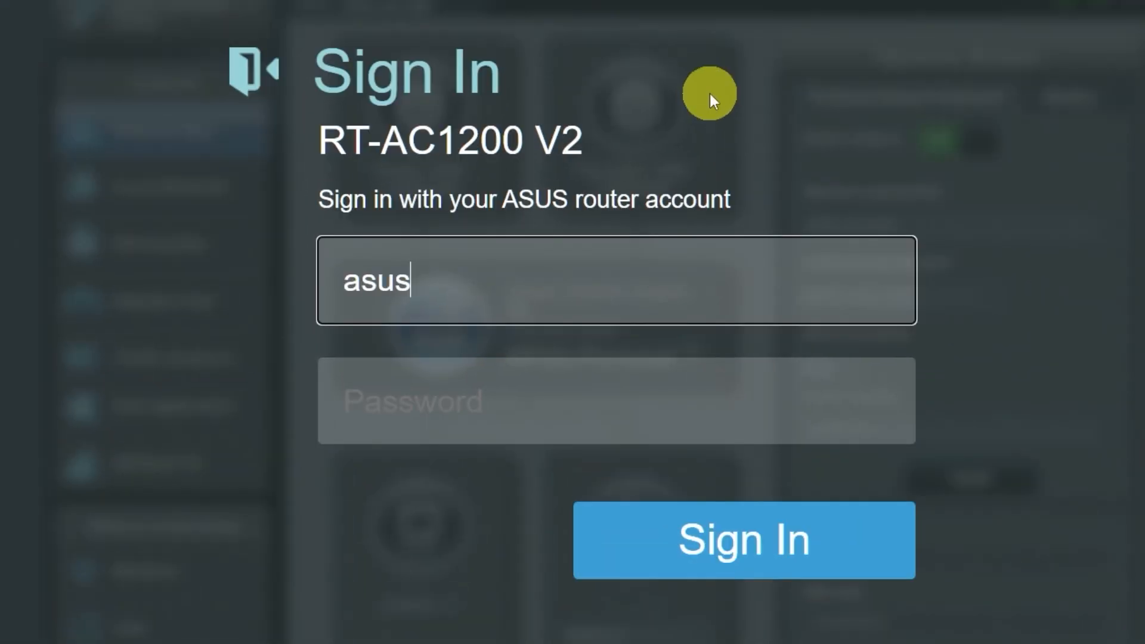
pyautogui.click(611, 404)
pyautogui.write('a')
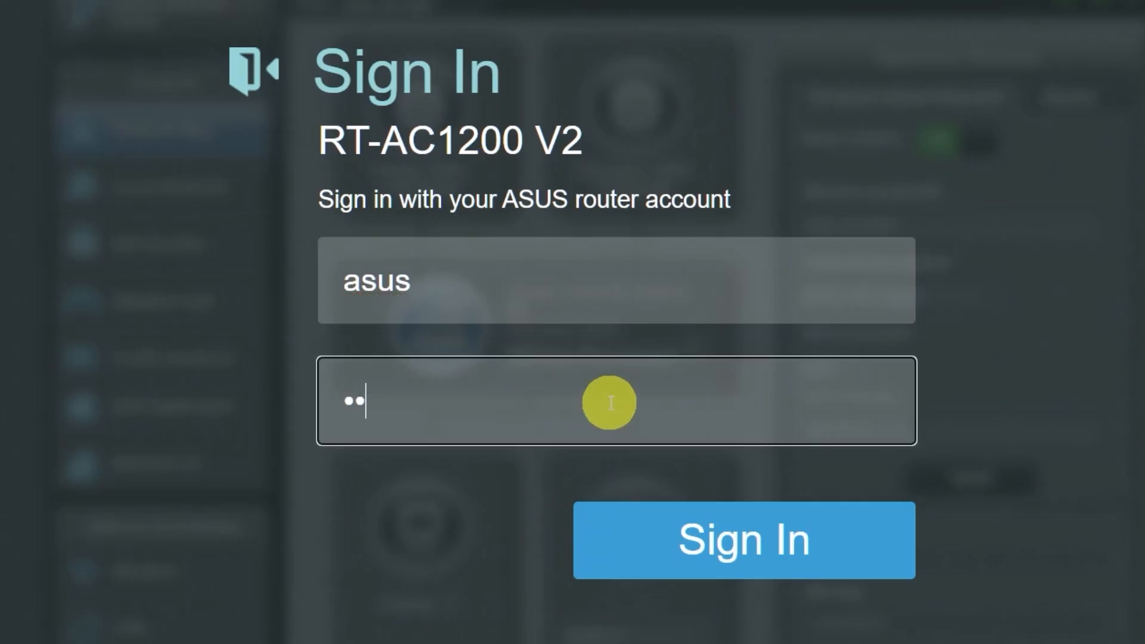
pyautogui.write('susrouter')
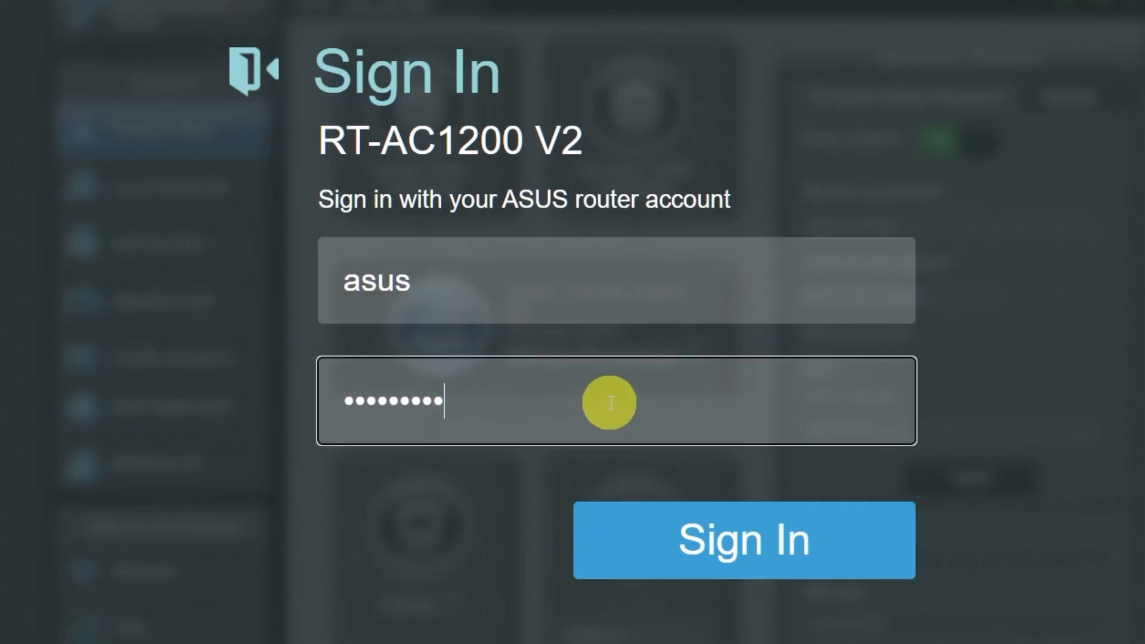
pyautogui.click(722, 544)
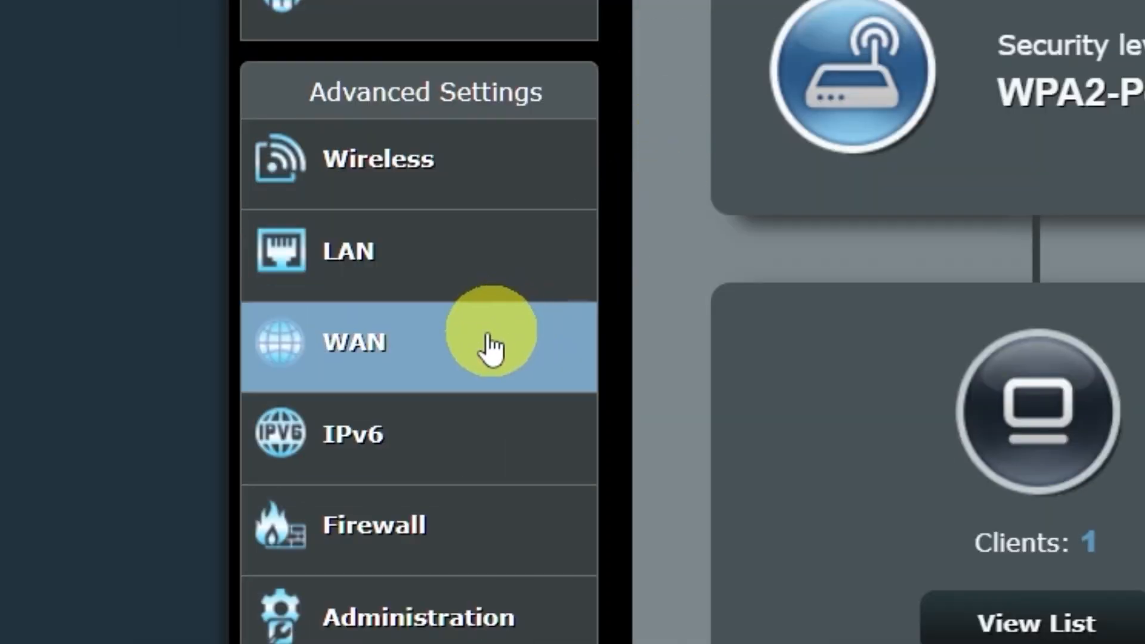
# Clone this computer's MAC address (9c:2d:cd:30:46:d9) as the WAN MAC and apply it.
pyautogui.click(473, 353)
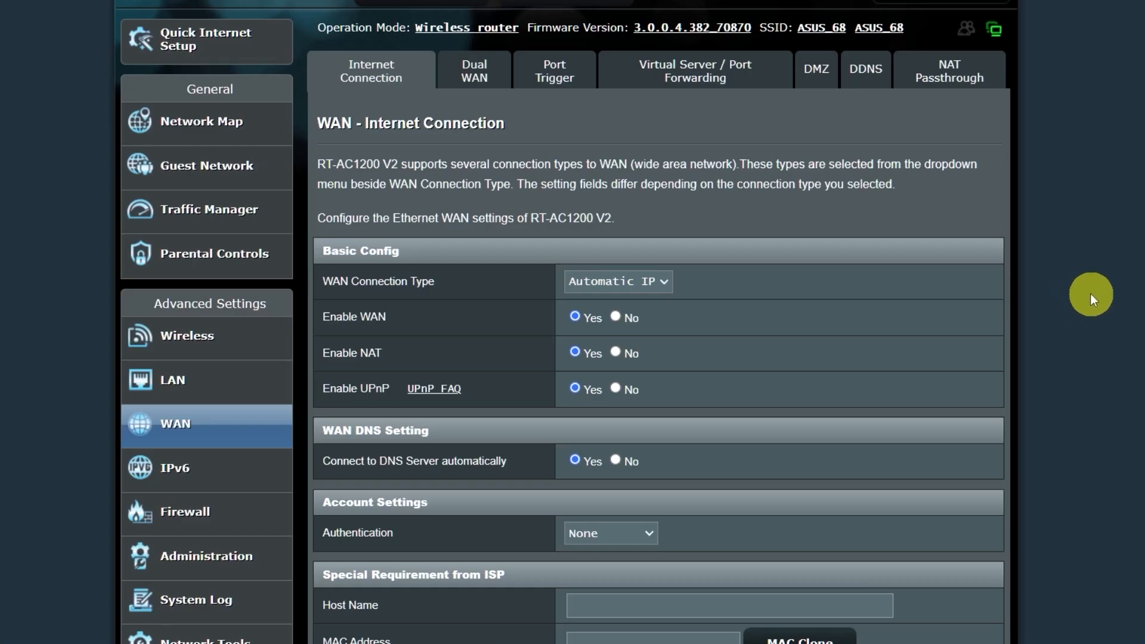
pyautogui.scroll(-1, 1090, 293)
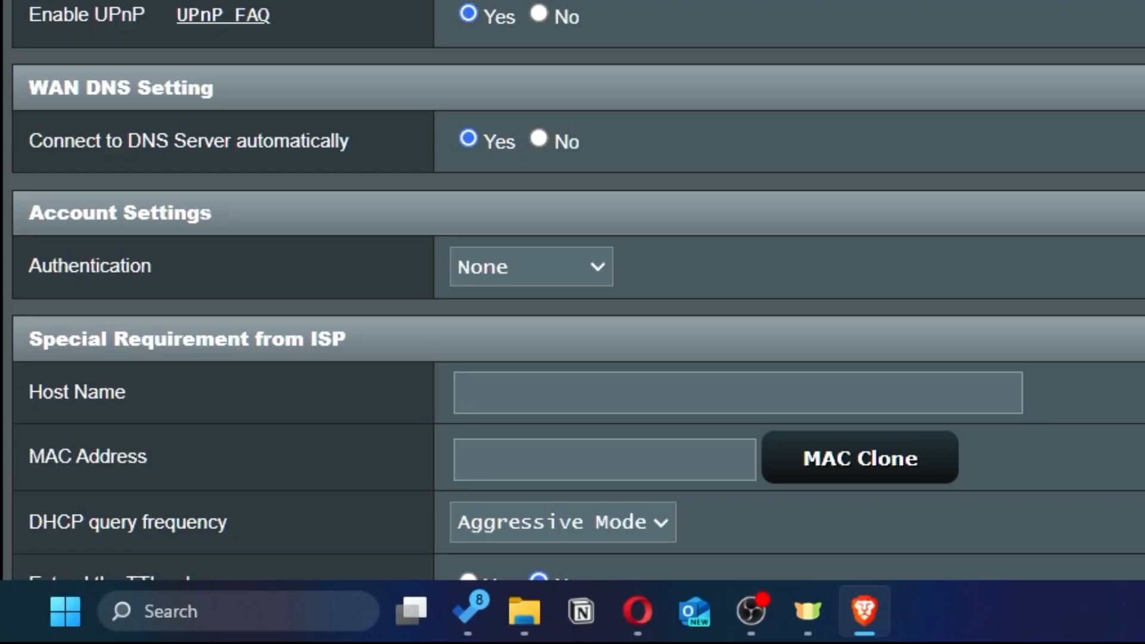
pyautogui.scroll(-3, 793, 225)
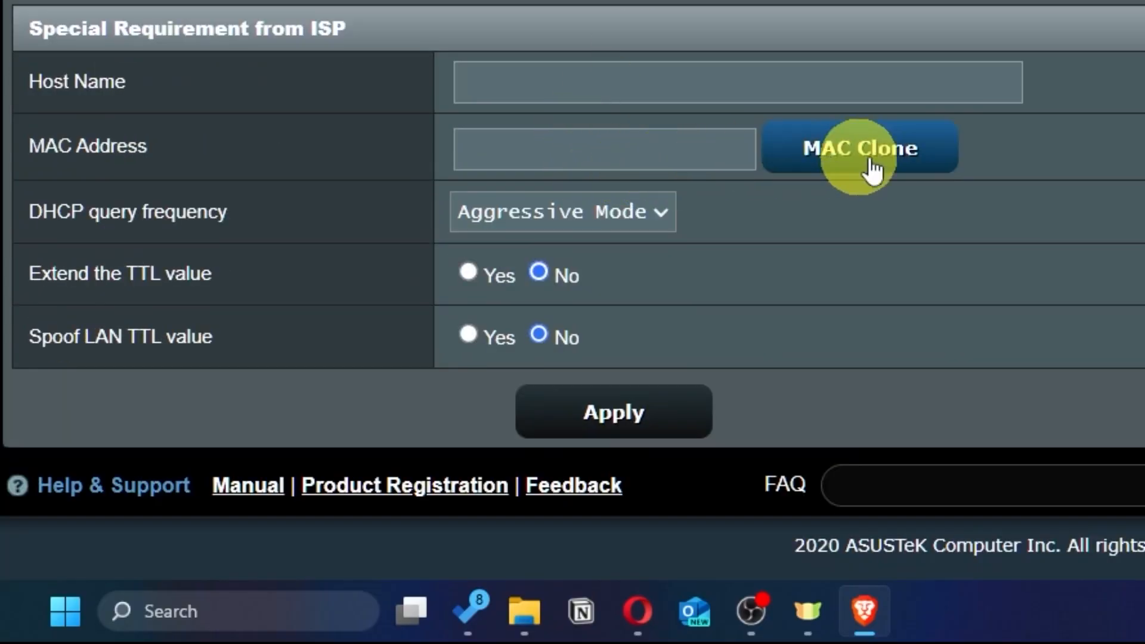
pyautogui.click(932, 167)
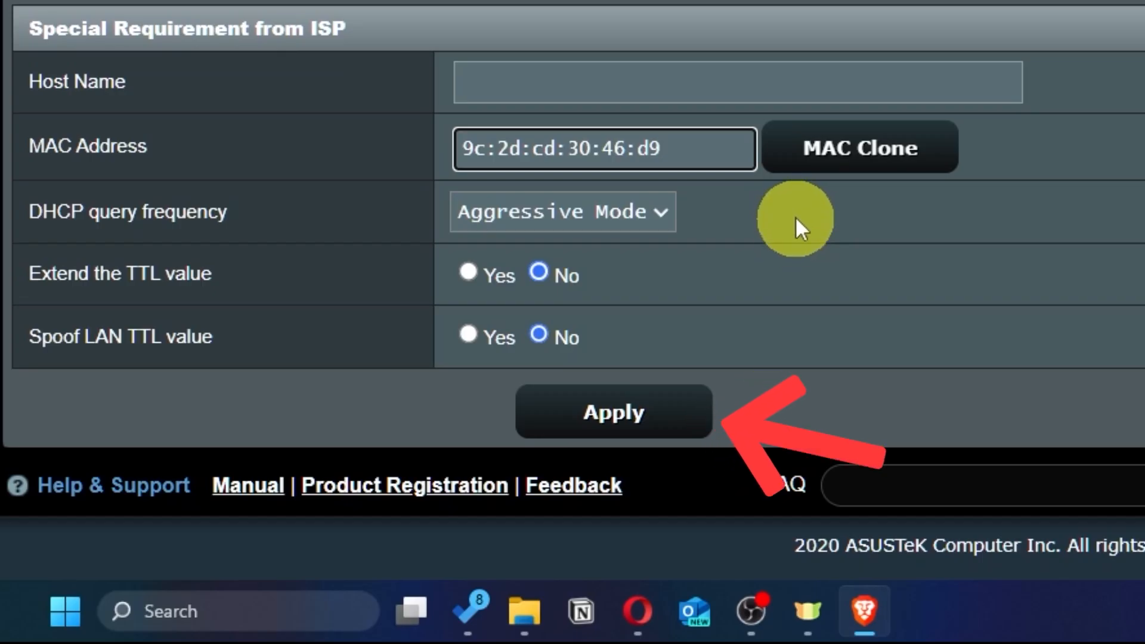
pyautogui.click(660, 425)
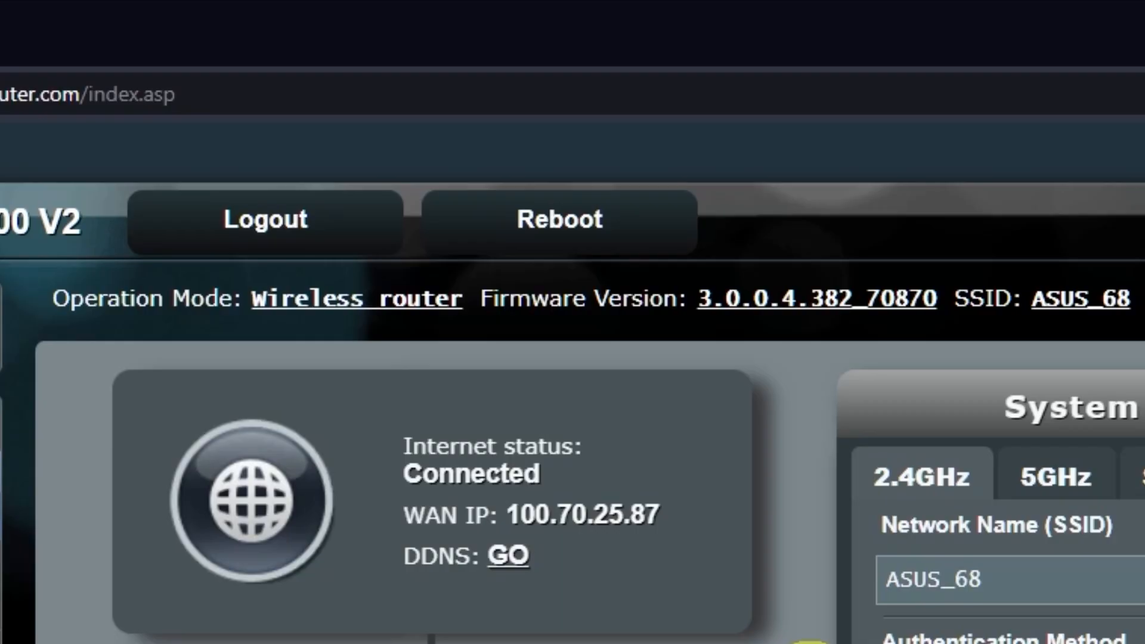
# Reboot the router, then search 'gg' in a new browser tab to test the connection.
pyautogui.click(604, 221)
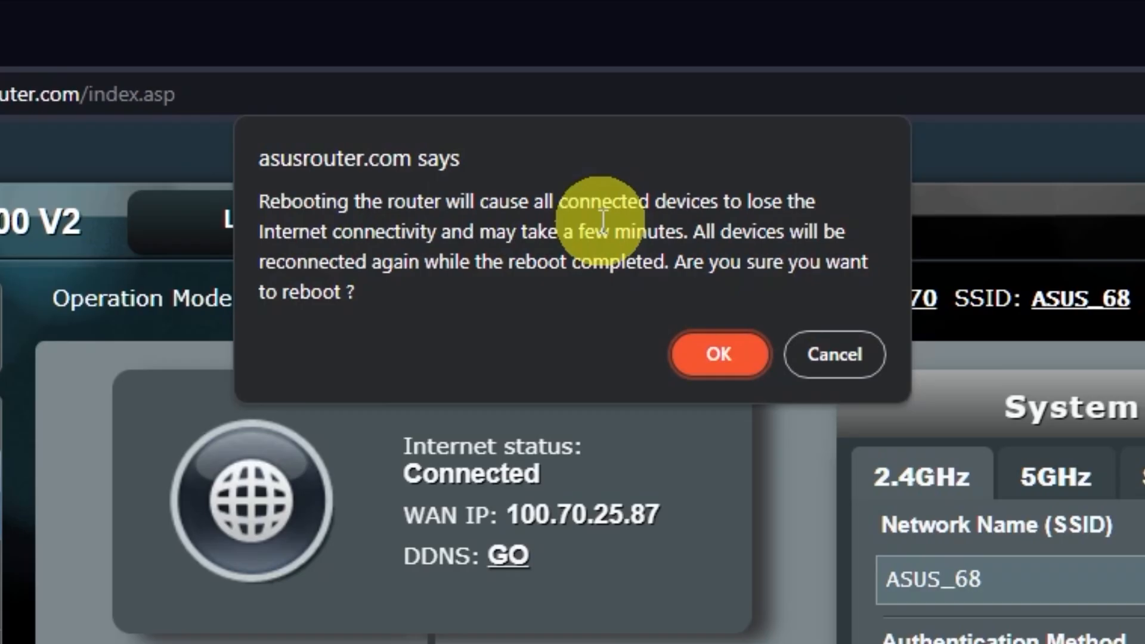
pyautogui.click(725, 358)
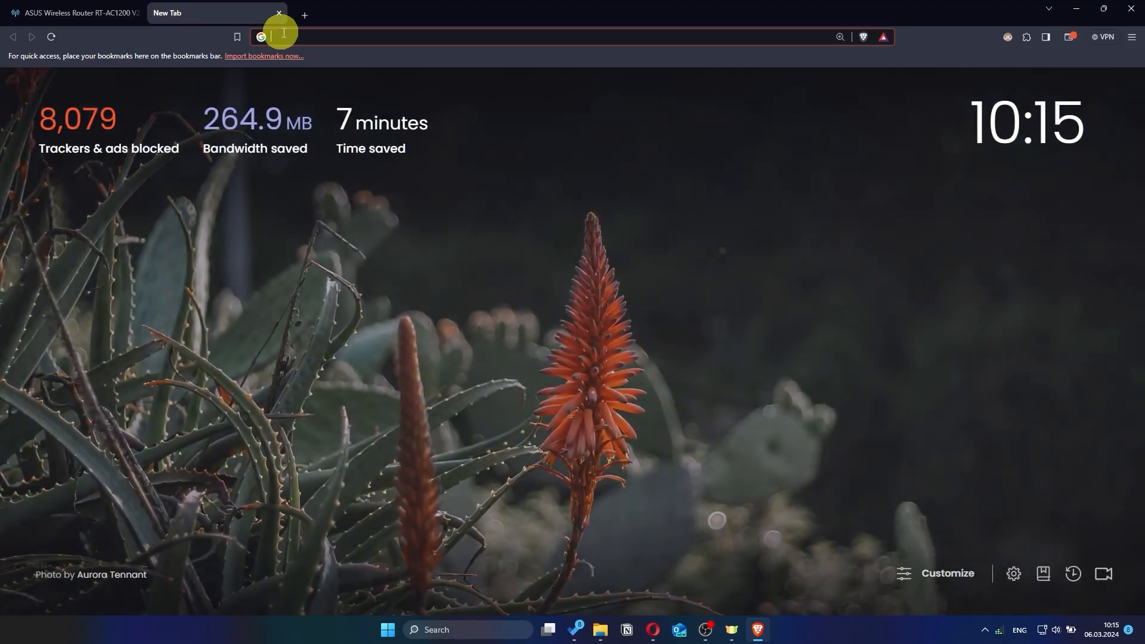
pyautogui.click(312, 33)
pyautogui.write('gg')
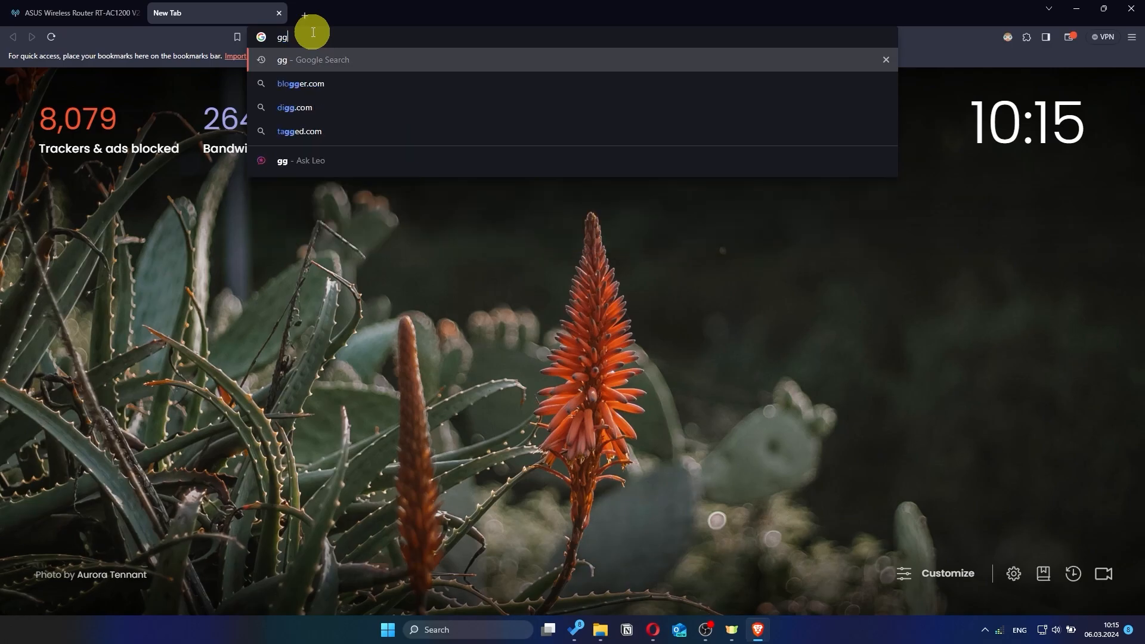
pyautogui.press('Return')
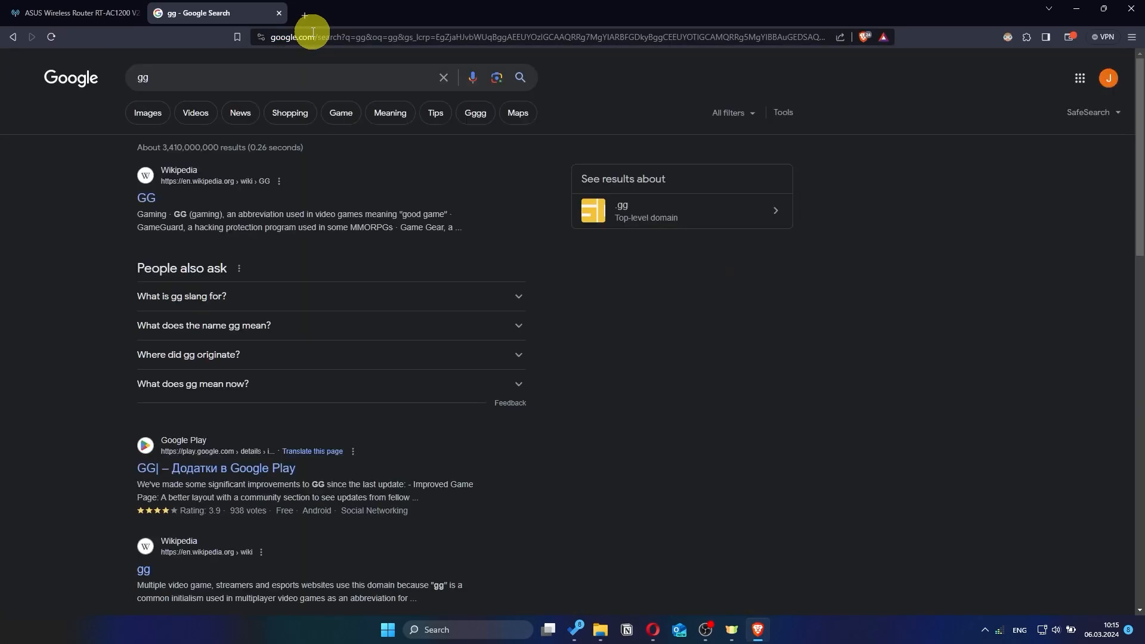